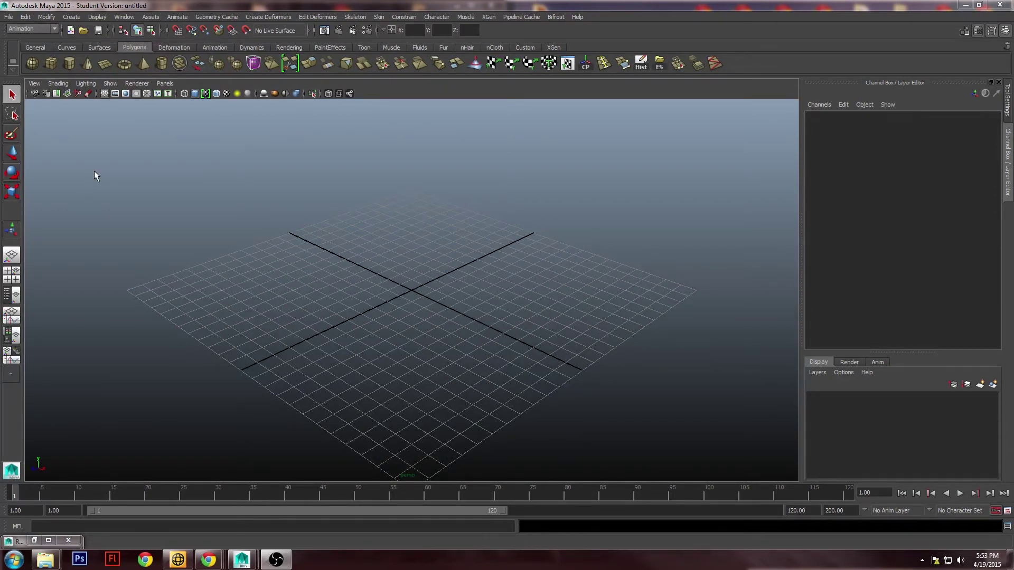
Start a new project in the Project Window named CameraRotateTut
left_click(9, 17)
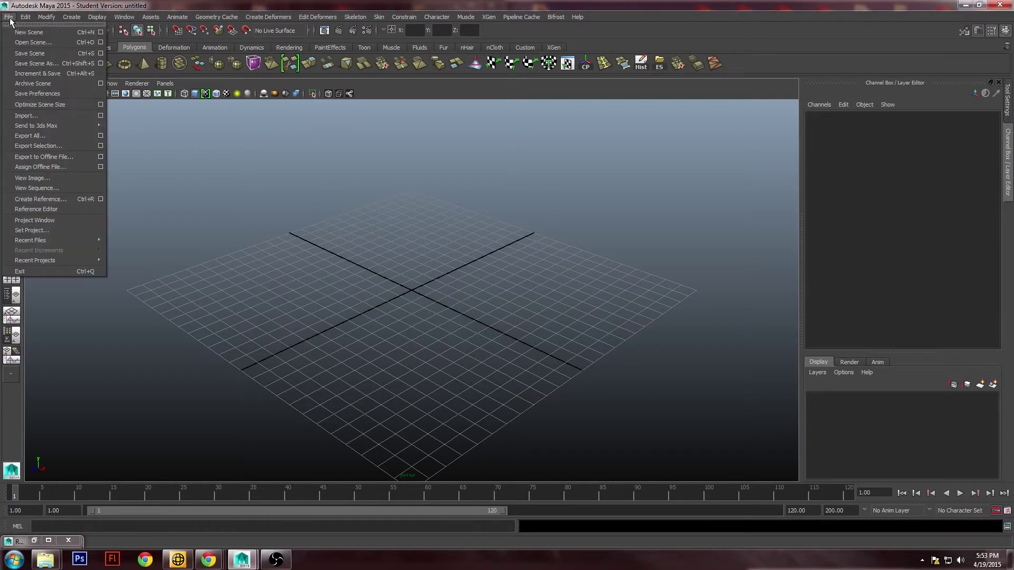
left_click(65, 221)
left_click_drag(455, 115, 526, 135)
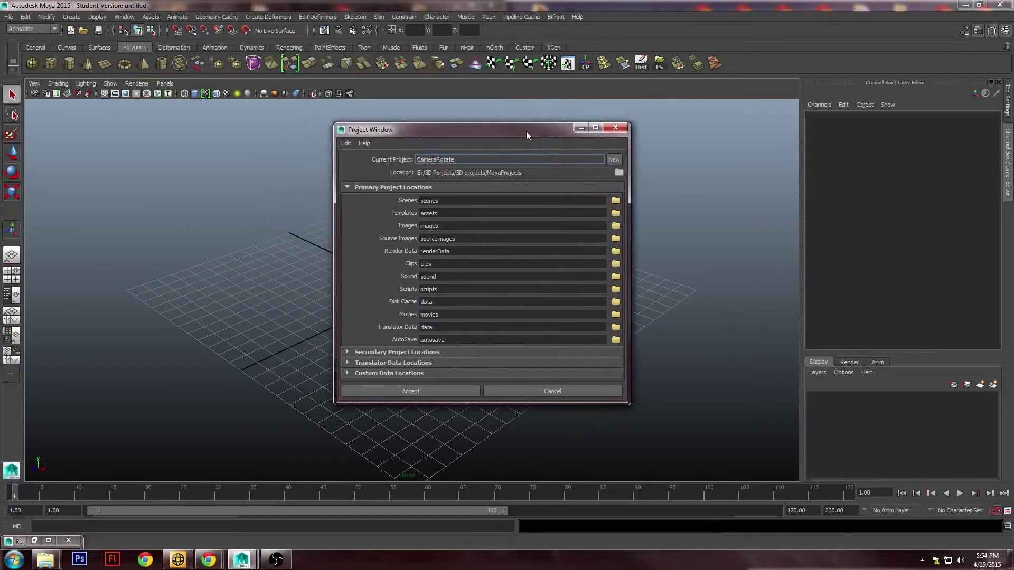
left_click(612, 159)
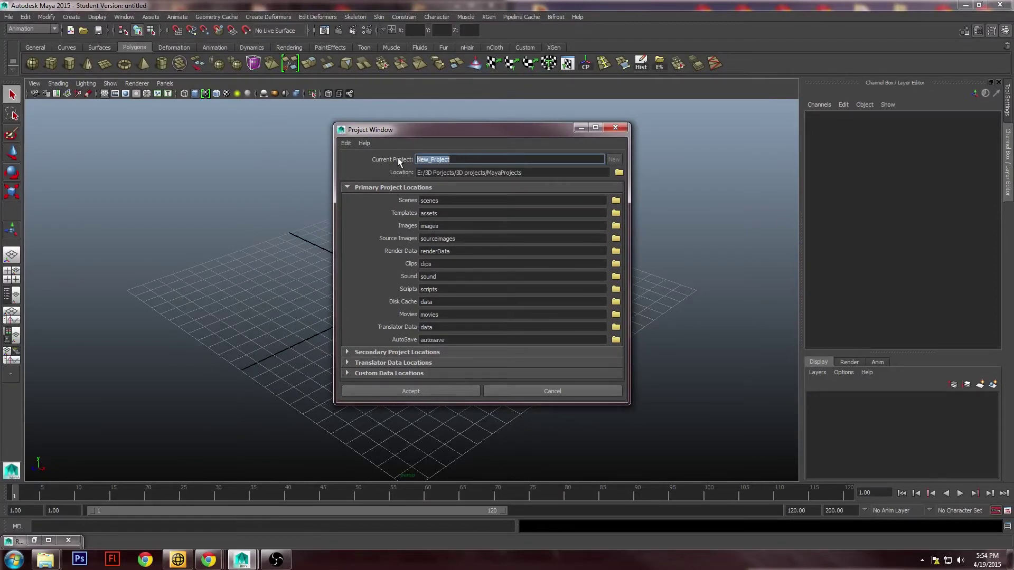
type("CameraRotateTut")
Set the project location to E:\3D Porjects\3D projects\MayaProjects and accept the project
left_click(618, 172)
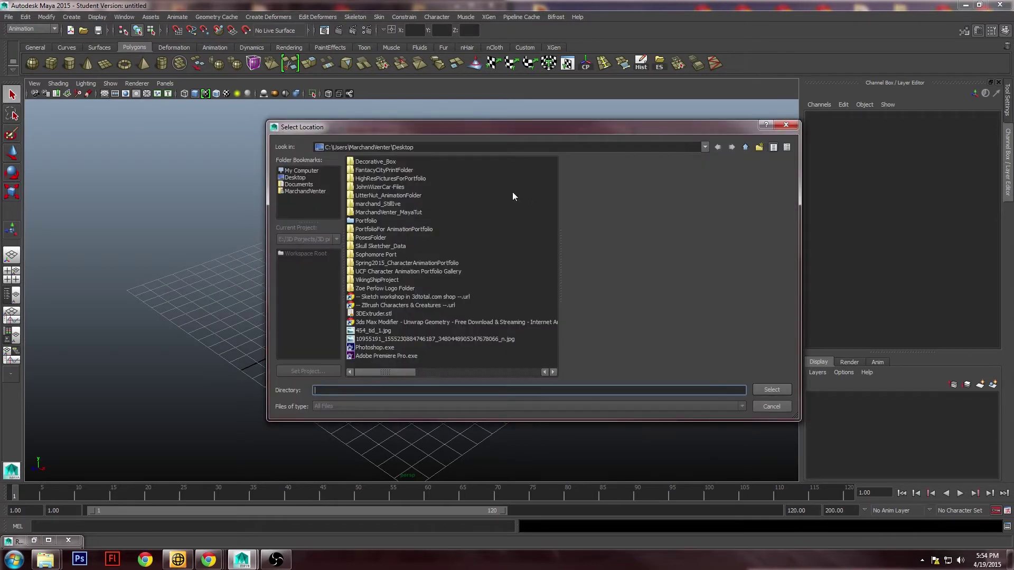
left_click(296, 170)
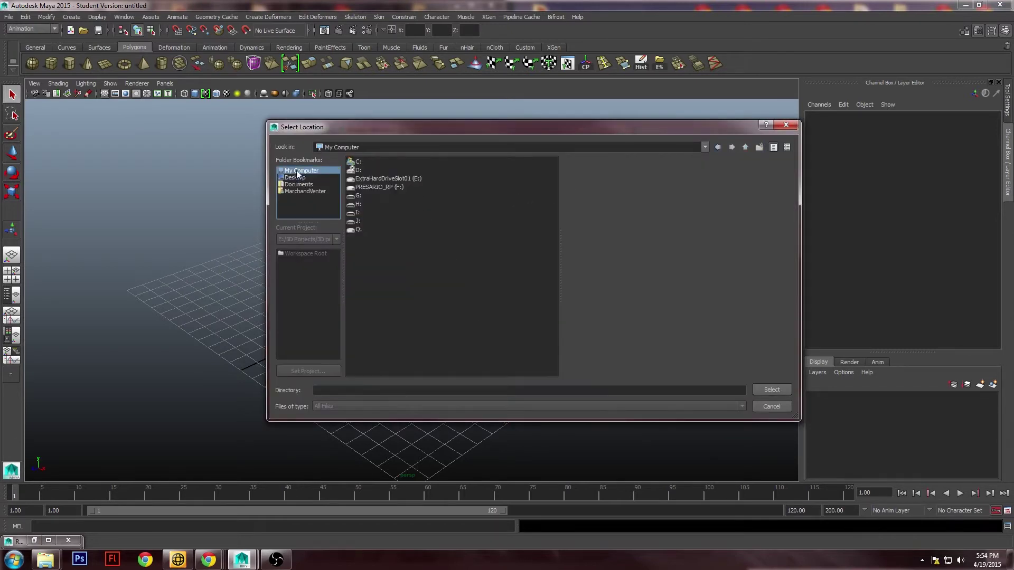
left_click(366, 179)
double_click(365, 179)
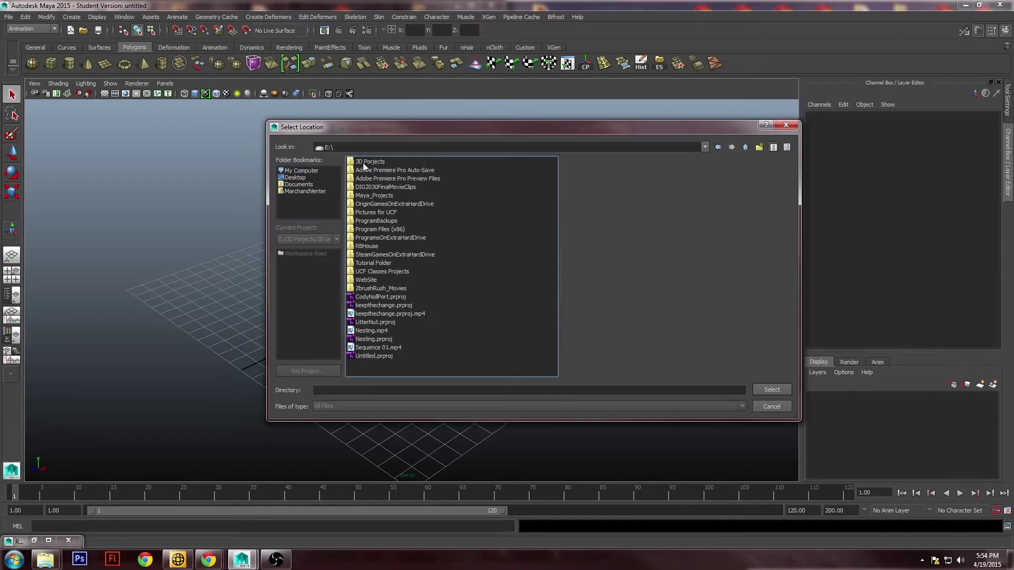
double_click(362, 163)
left_click(365, 163)
double_click(364, 163)
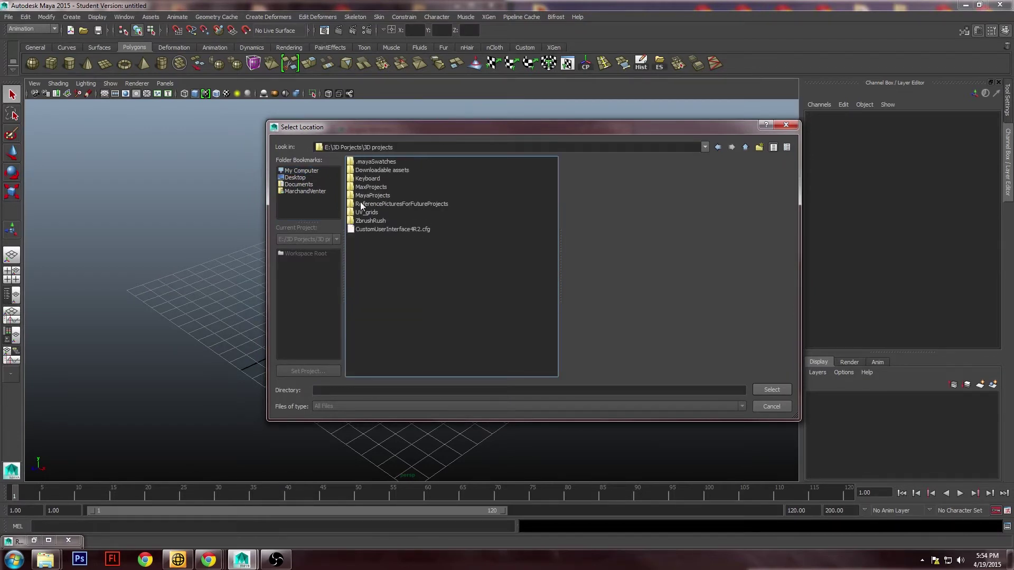
double_click(359, 196)
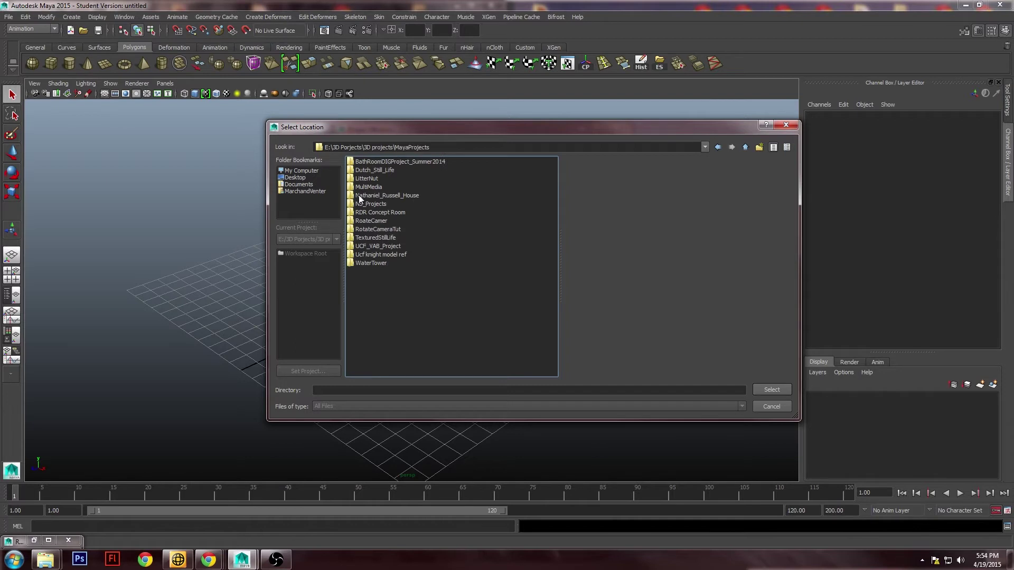
left_click_drag(435, 133, 410, 131)
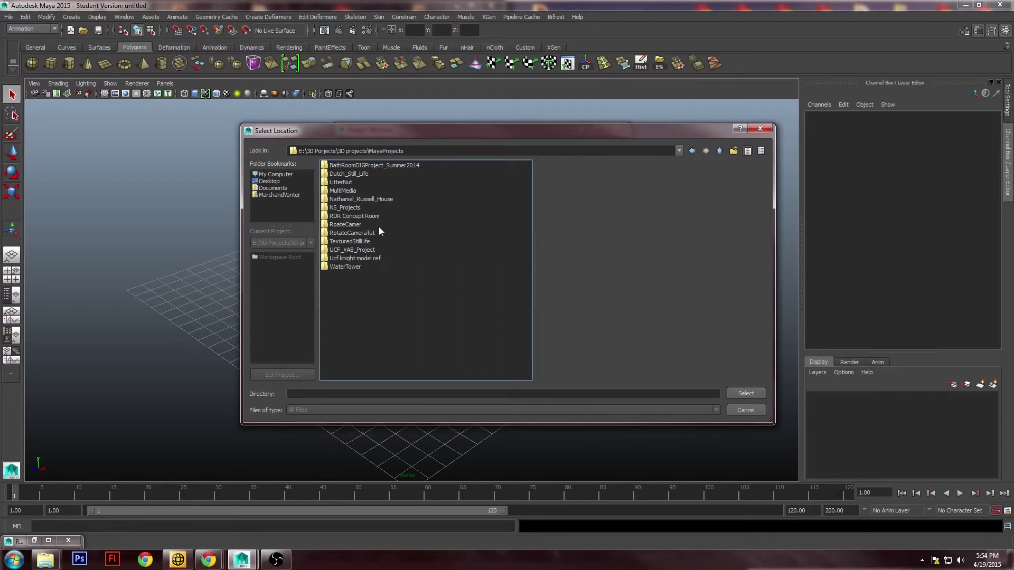
left_click(751, 395)
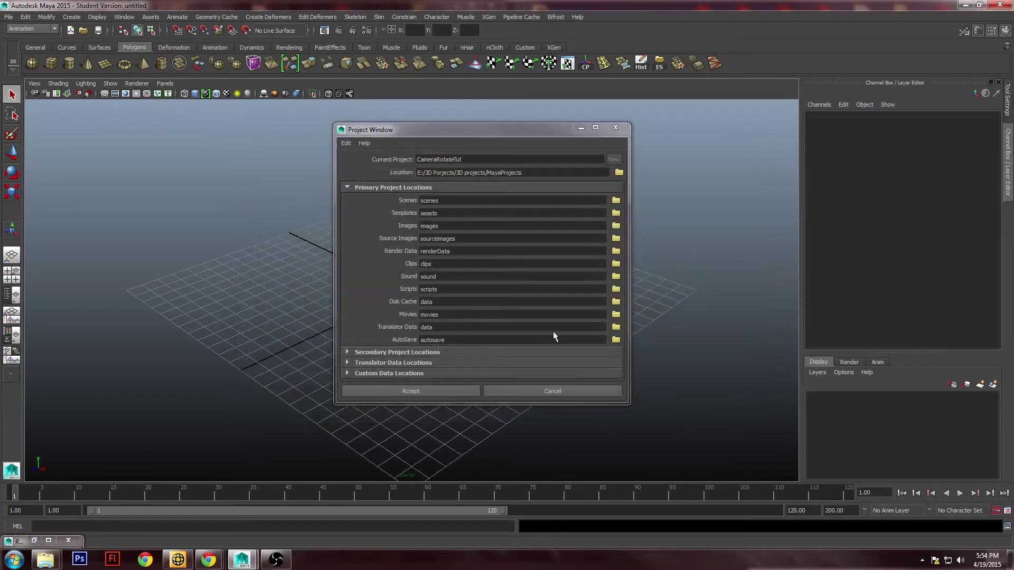
left_click(460, 391)
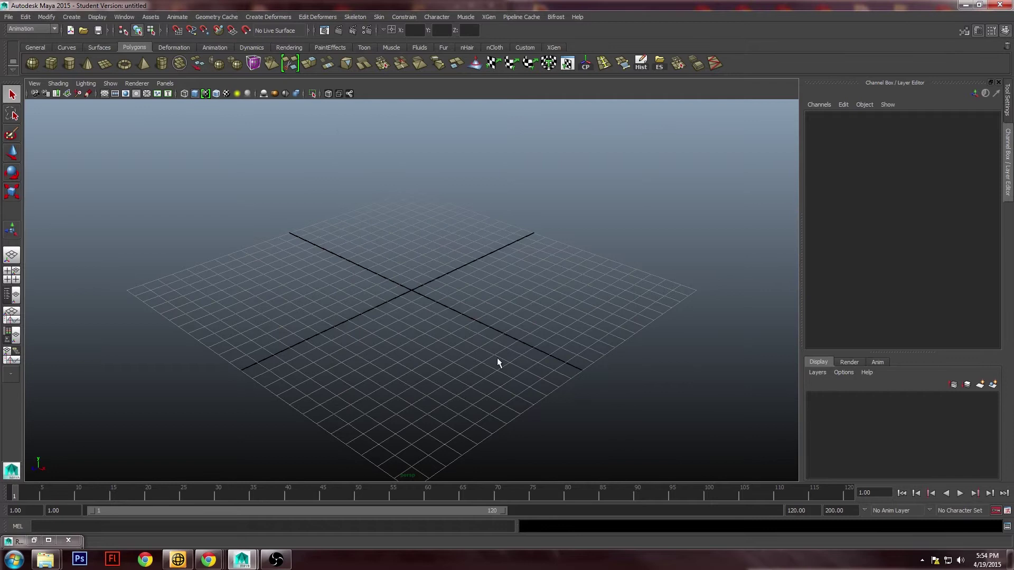
Orbit and zoom the perspective view to inspect the multi-storey house from the front and above
left_click_drag(496, 357, 510, 265, "alt")
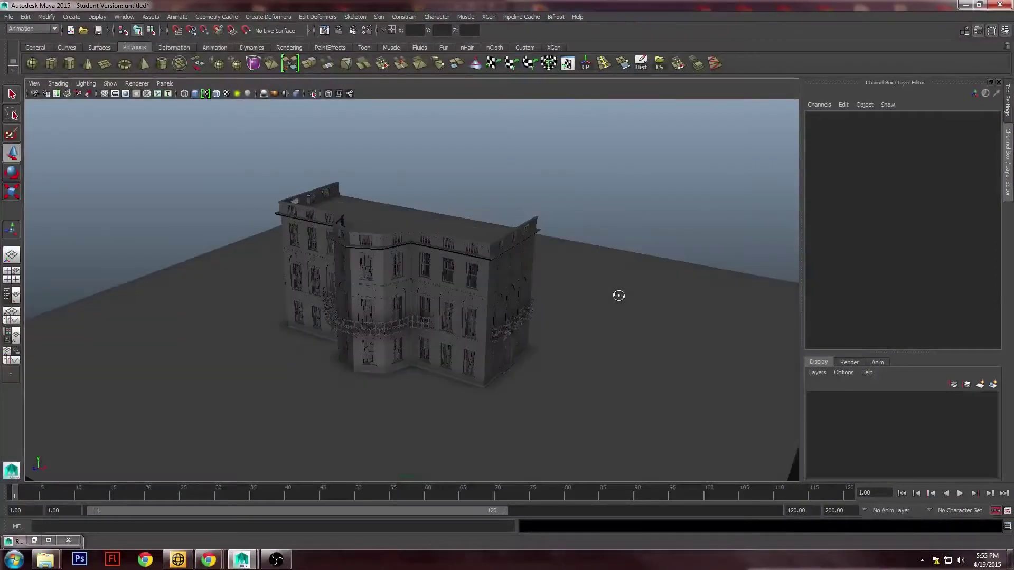
mouse_move(618, 296)
left_mouse_down("alt")
mouse_move(600, 294)
mouse_move(626, 279)
mouse_move(615, 299)
left_mouse_up("alt")
left_click_drag(534, 262, 595, 301, "alt")
scroll(596, 302, "up", 3)
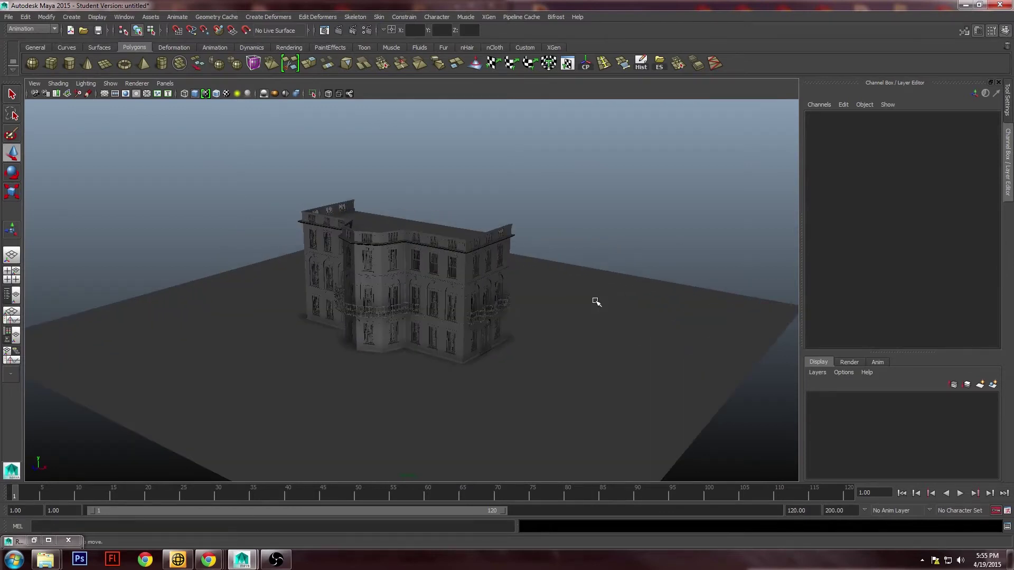
scroll(596, 302, "up", 2)
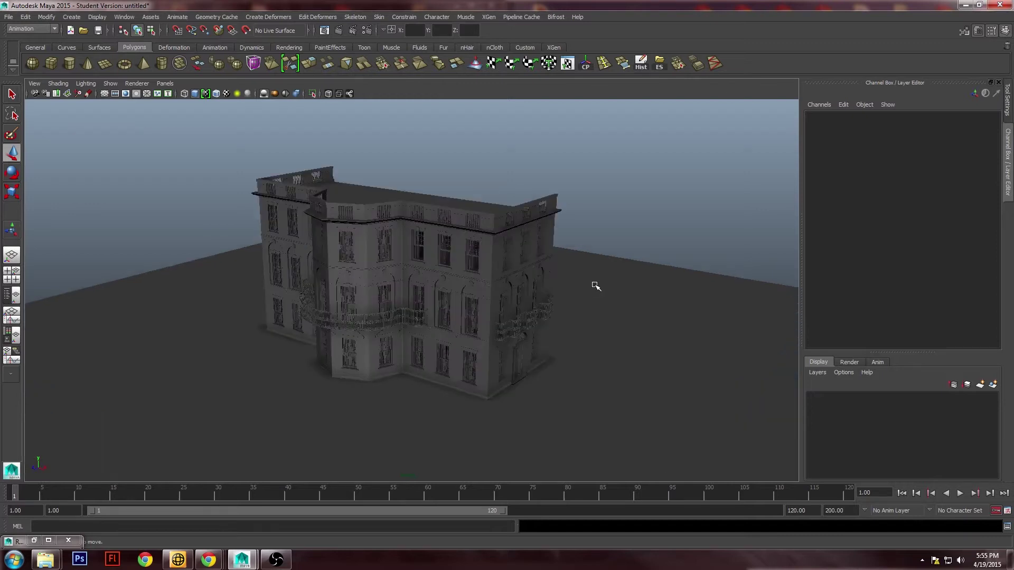
left_click_drag(593, 283, 609, 276, "alt")
Create a NURBS circle primitive in the scene
left_click(72, 17)
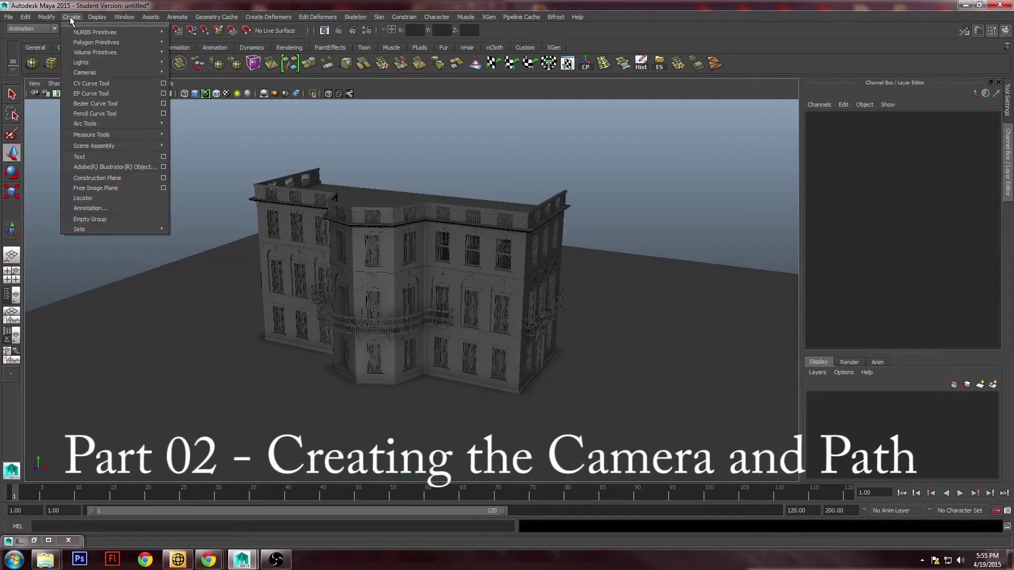
mouse_move(85, 34)
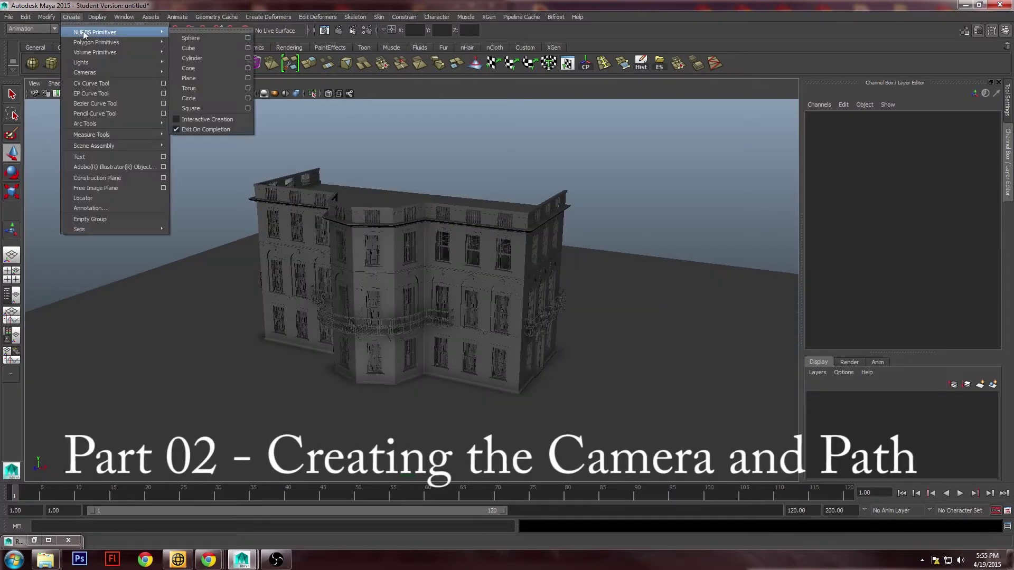
left_click(205, 99)
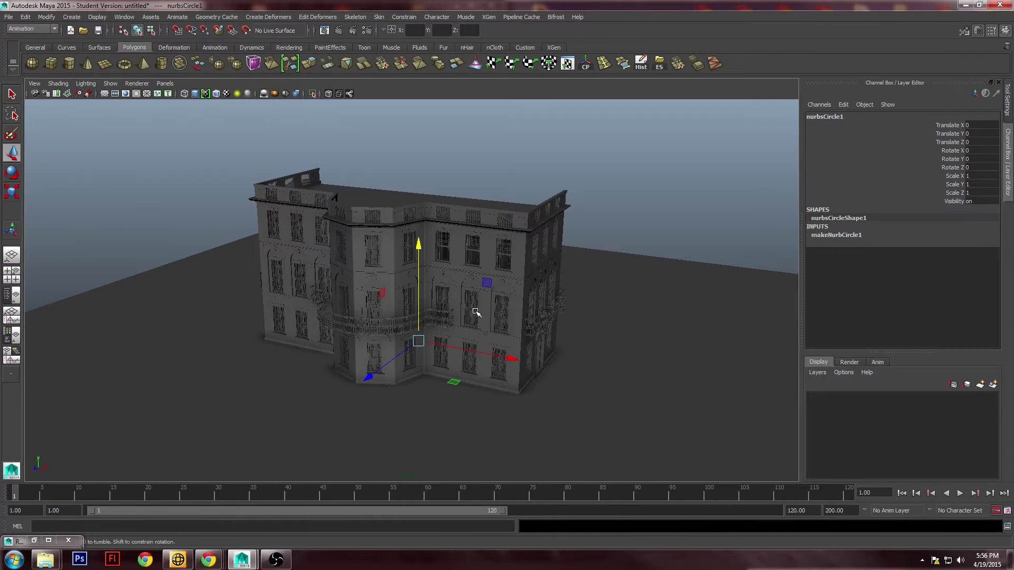
left_click_drag(222, 311, 435, 335, "alt")
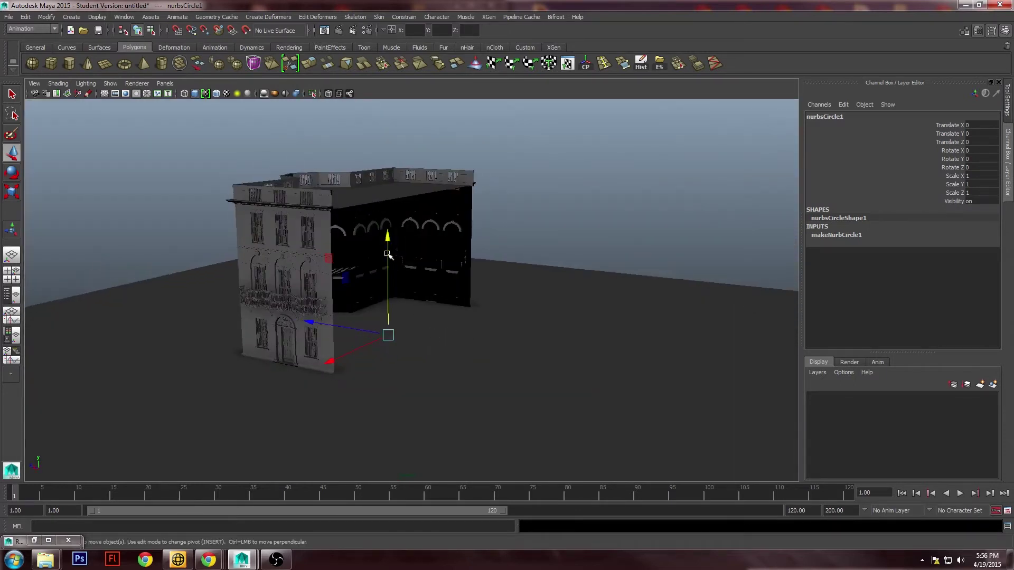
Scale the circle to about 8.9 around the house, lift it about 1.5 units, and deselect it
left_click_drag(388, 244, 387, 240)
left_click_drag(381, 276, 401, 289, "alt")
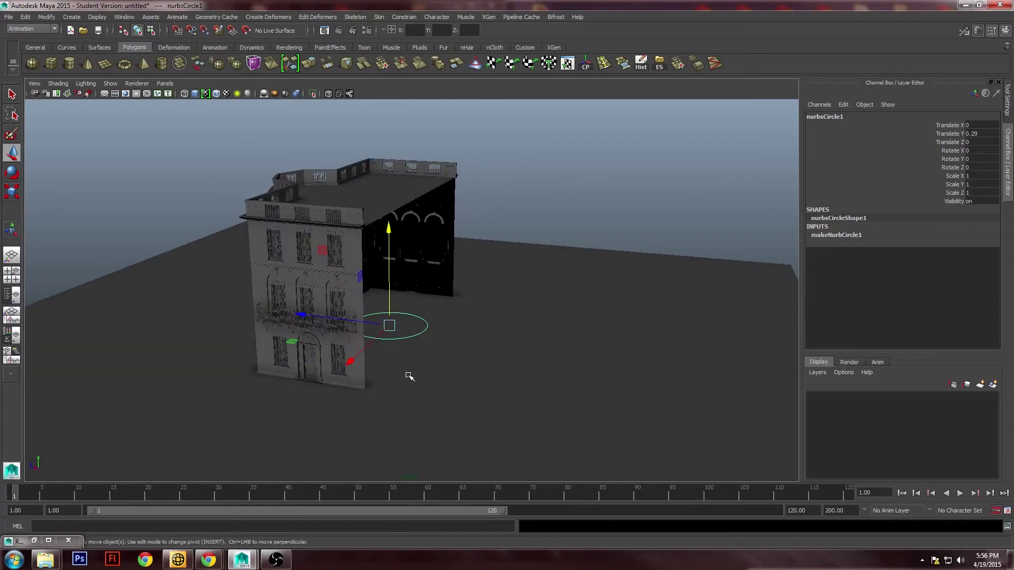
key("e")
key("r")
left_click_drag(388, 326, 810, 174)
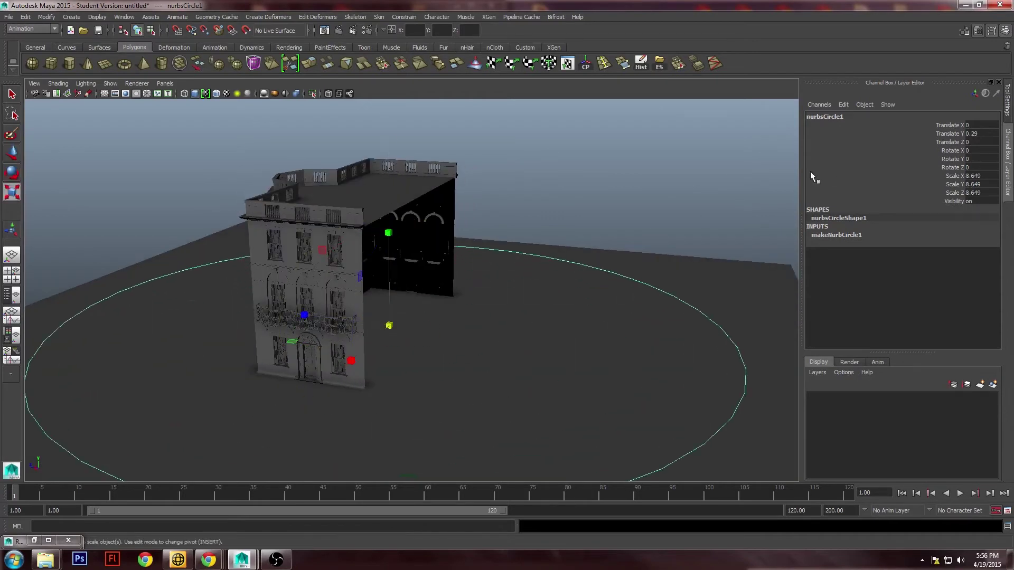
left_click_drag(404, 321, 405, 323)
key("w")
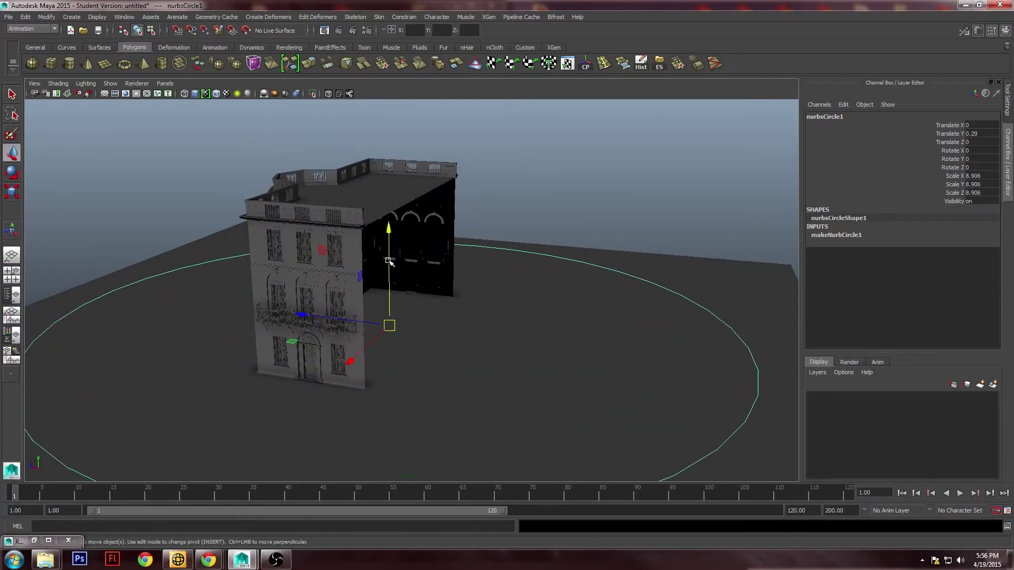
left_click_drag(387, 262, 391, 213)
left_click(574, 157)
left_click_drag(575, 156, 552, 192, "alt")
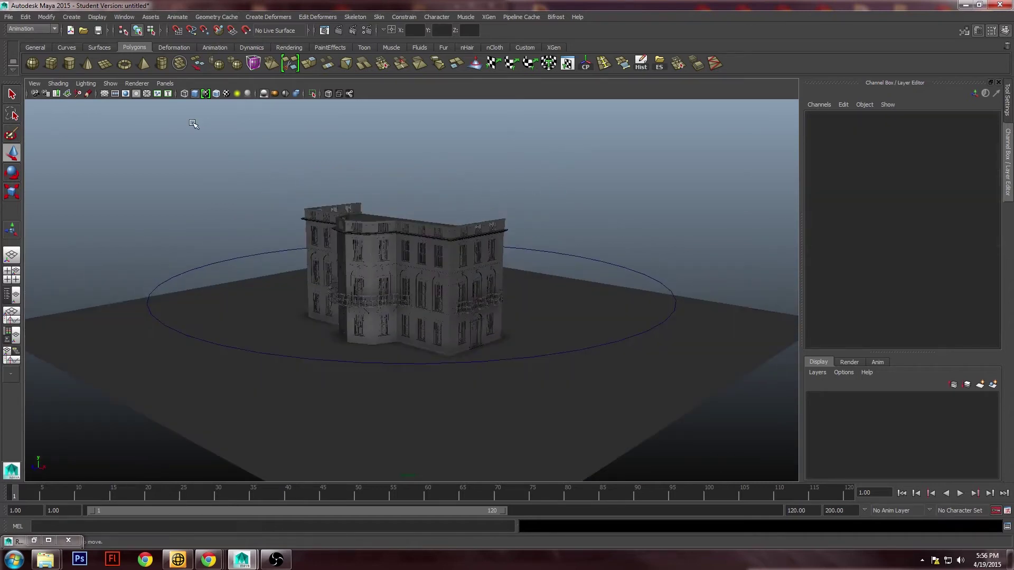
Create a camera and move it out along Z and up above the ground beside the circle
left_click(71, 16)
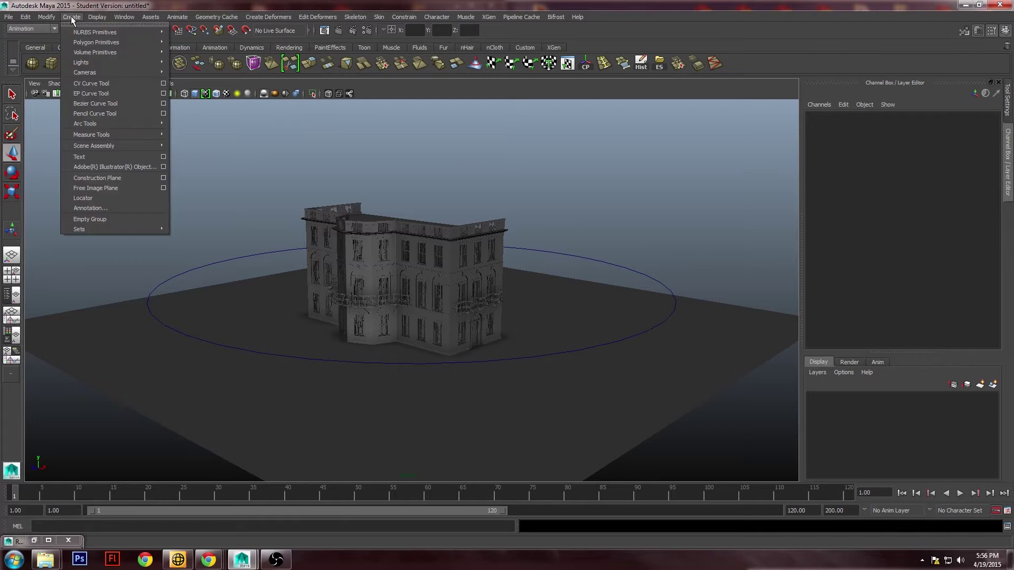
mouse_move(90, 74)
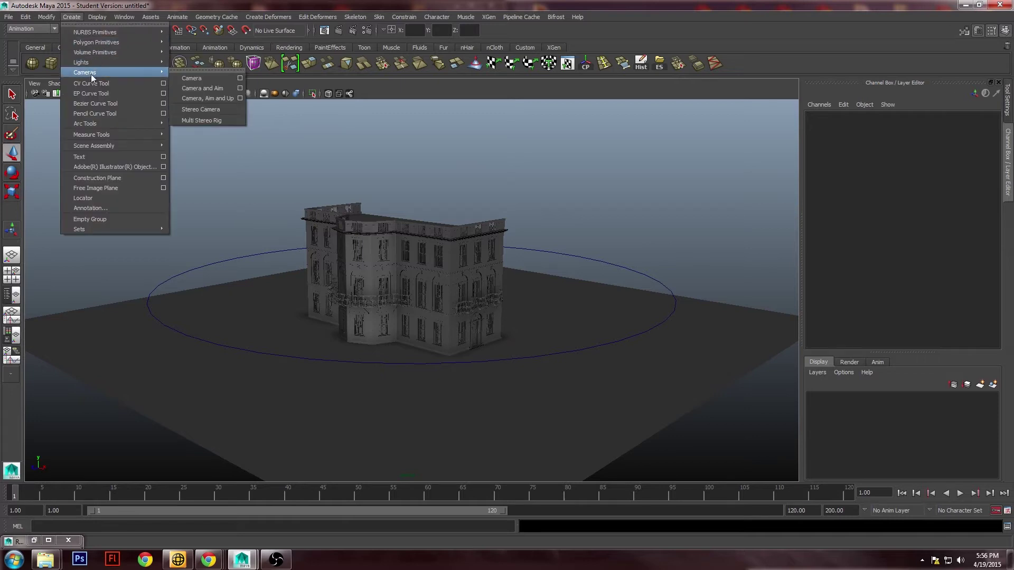
left_click(189, 78)
left_click_drag(370, 338, 208, 390)
left_click_drag(209, 338, 284, 219)
left_click(284, 211)
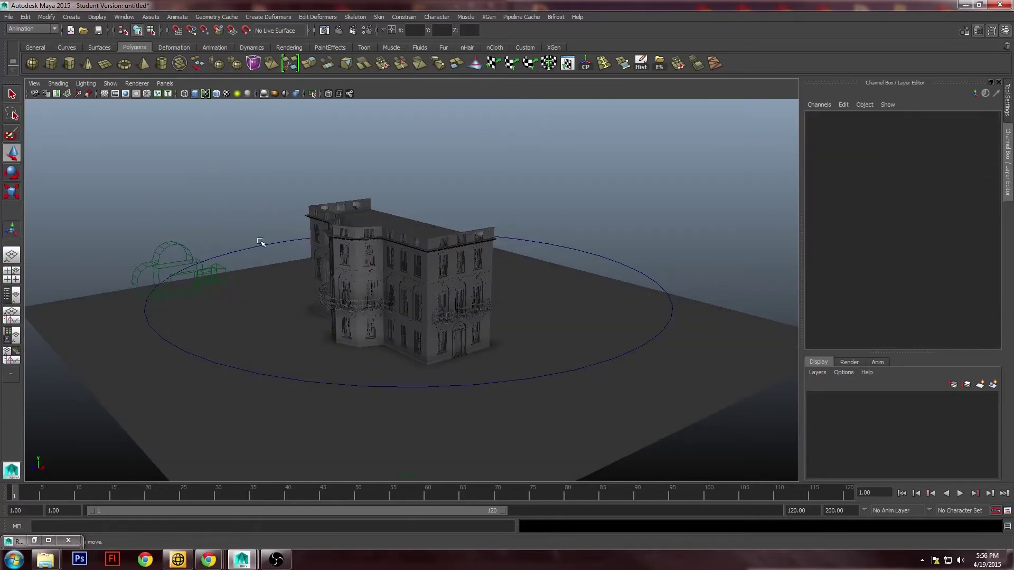
left_click(206, 270)
left_click(270, 245)
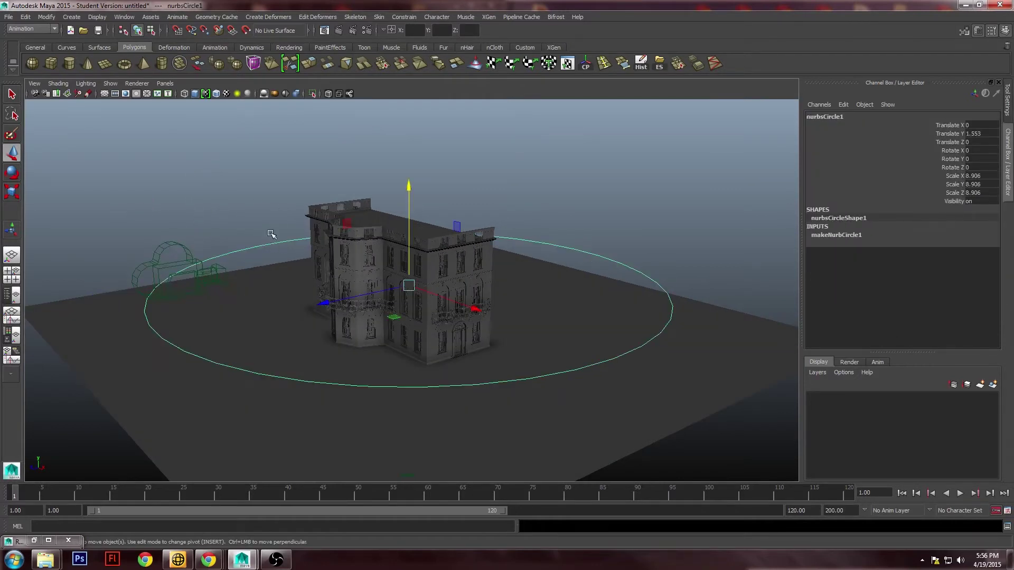
left_click(235, 222)
left_click_drag(235, 221, 258, 272, "alt")
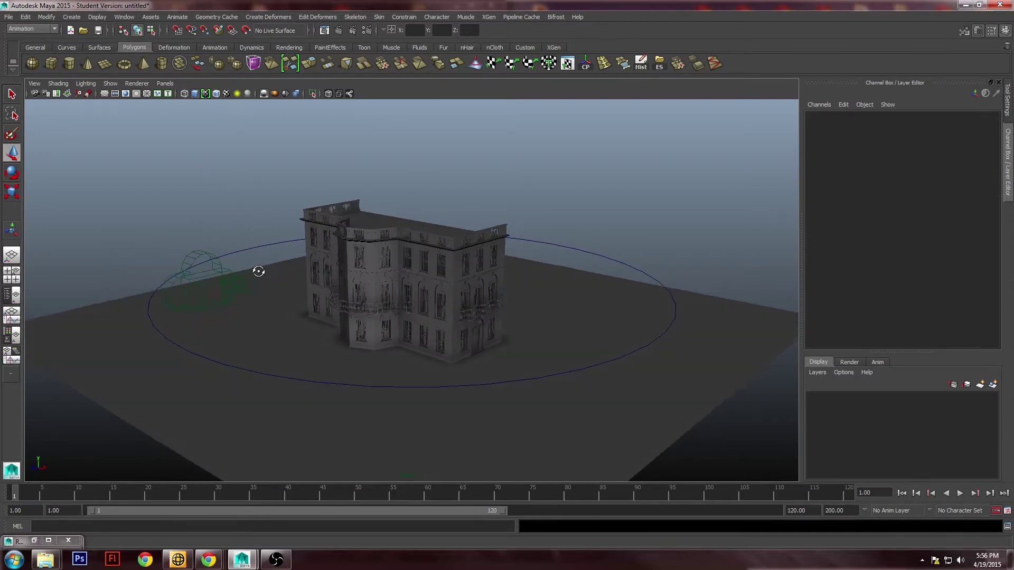
Rename camera1 to RenderCamera in the Channel Box
left_click(230, 278)
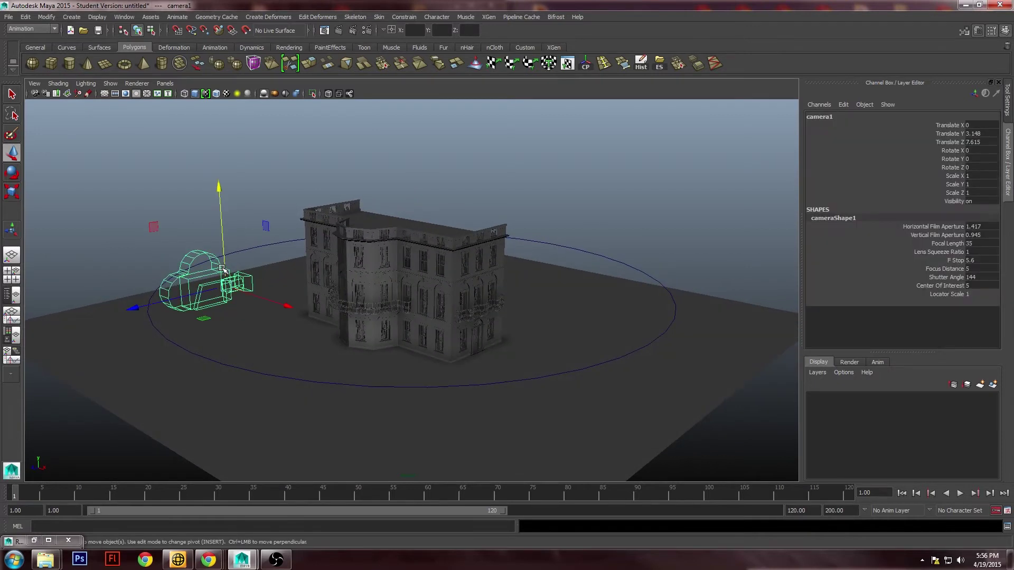
double_click(822, 116)
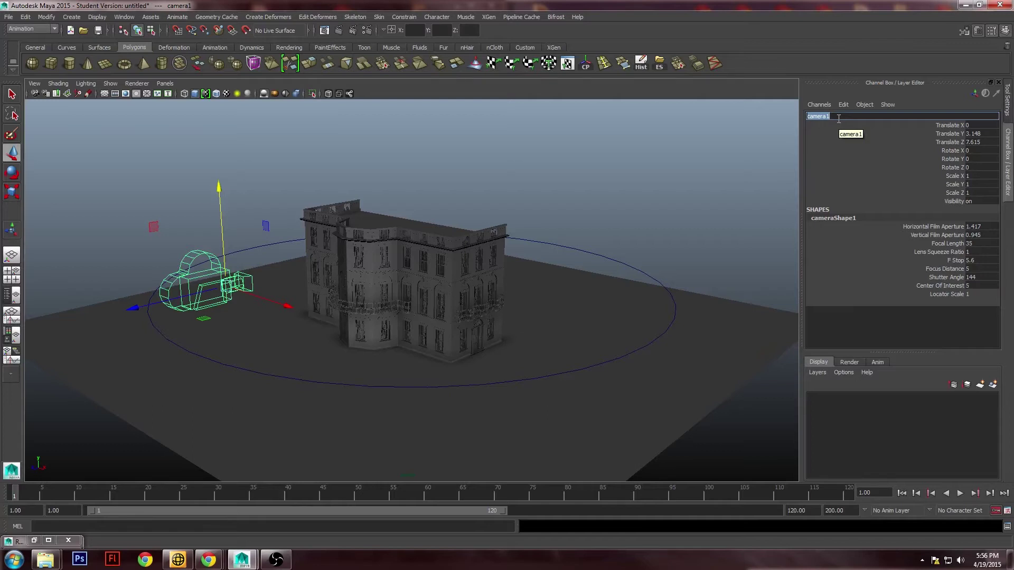
type("RenderCamera")
key("Return")
Play and scrub the current animation to preview it, then stop playback
left_click(644, 188)
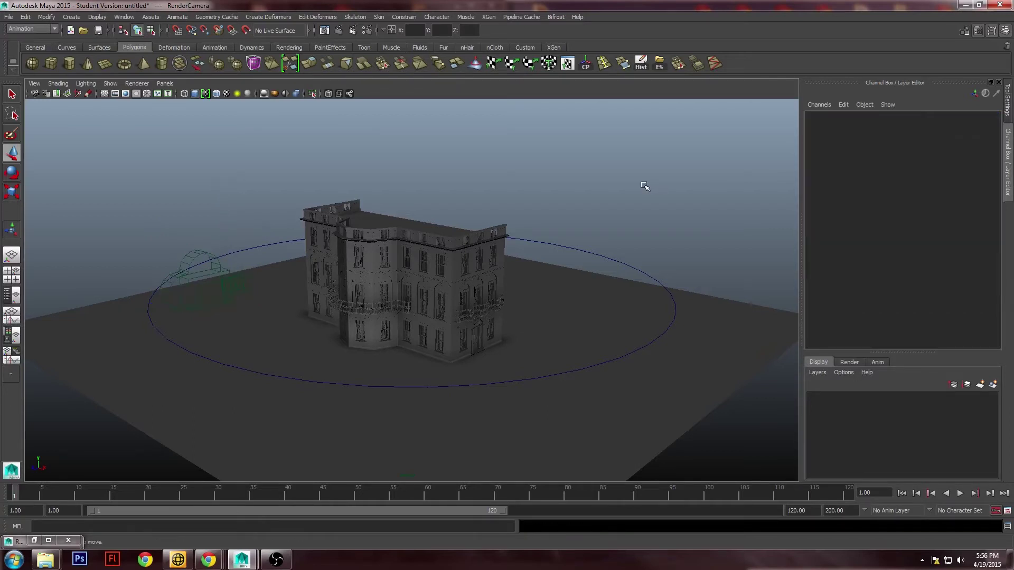
left_click_drag(645, 187, 560, 206, "alt")
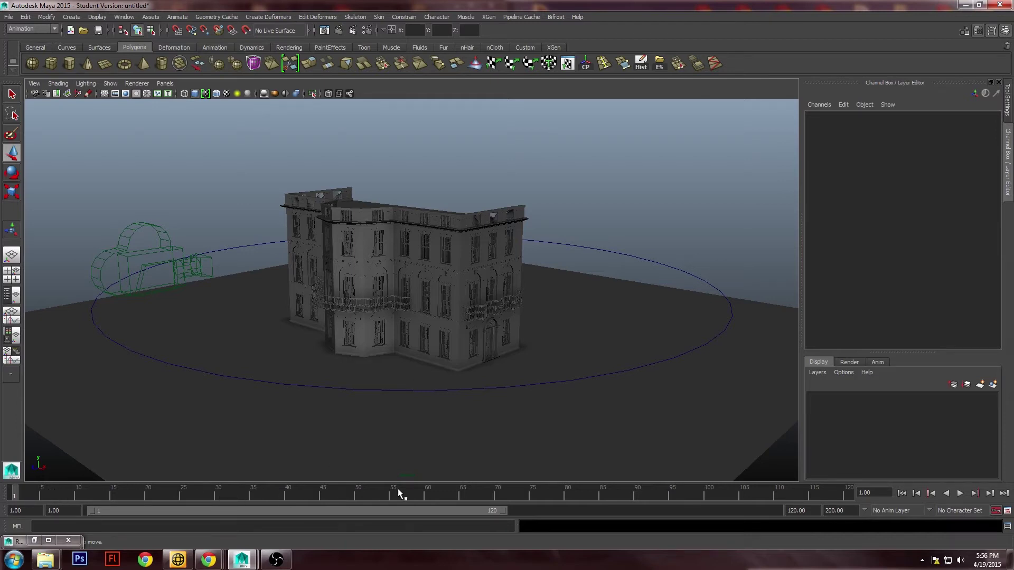
key("alt+v")
left_click_drag(66, 492, 424, 492)
mouse_move(538, 494)
left_mouse_down()
mouse_move(78, 494)
mouse_move(765, 493)
mouse_move(13, 494)
left_mouse_up()
key("alt+v")
left_click_drag(389, 234, 387, 231, "alt")
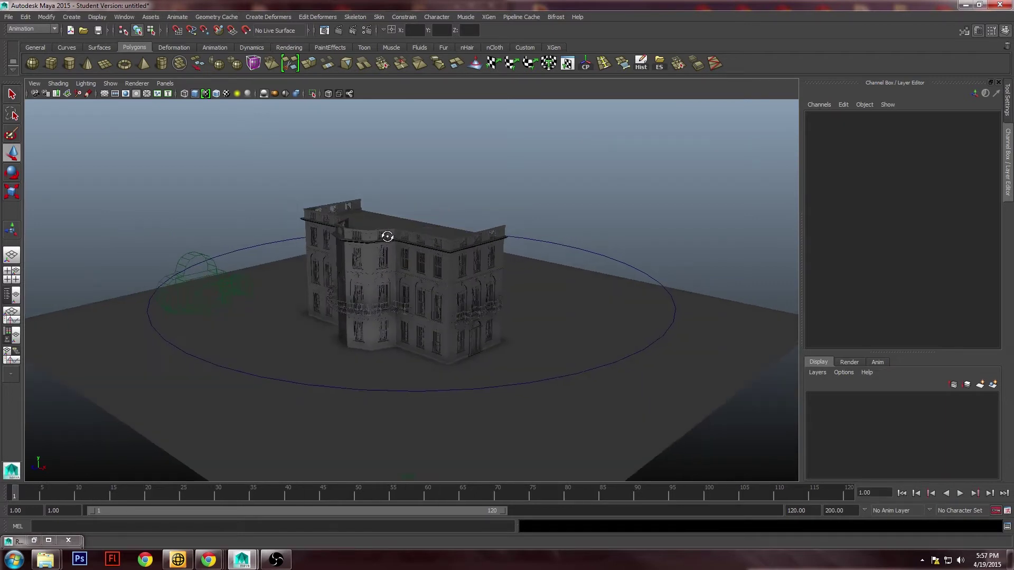
Change the playback end frame from 120 to 240
left_click(812, 511)
type("240")
key("Return")
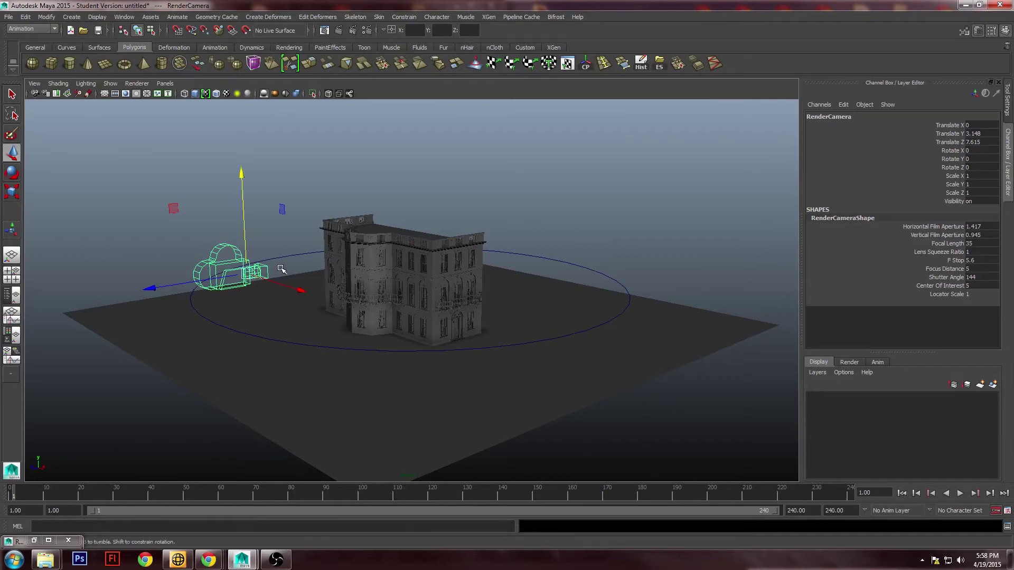
Orbit and zoom to a lower, more frontal view of the house
left_click_drag(279, 272, 281, 273, "alt")
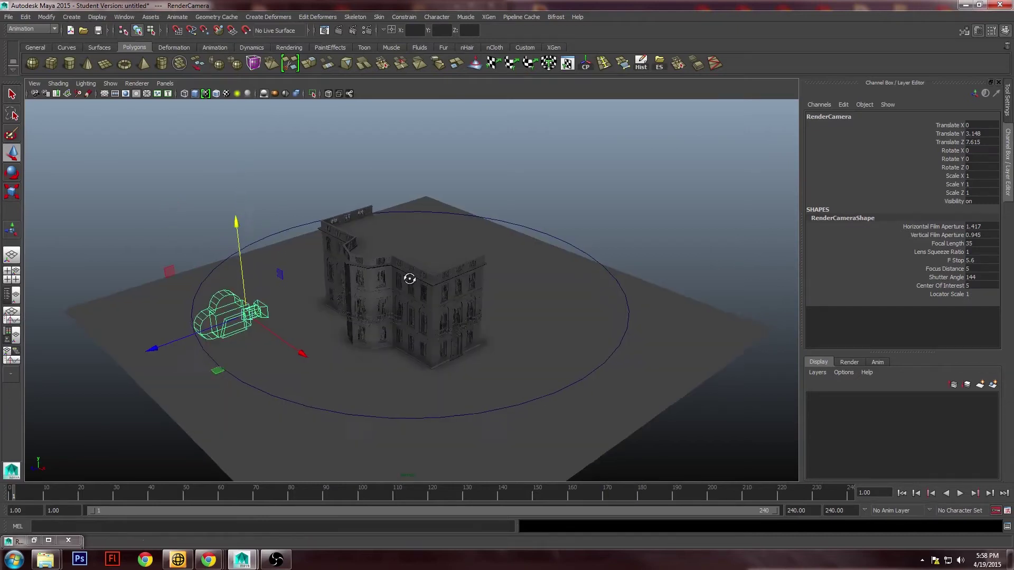
left_click_drag(410, 278, 414, 277, "alt")
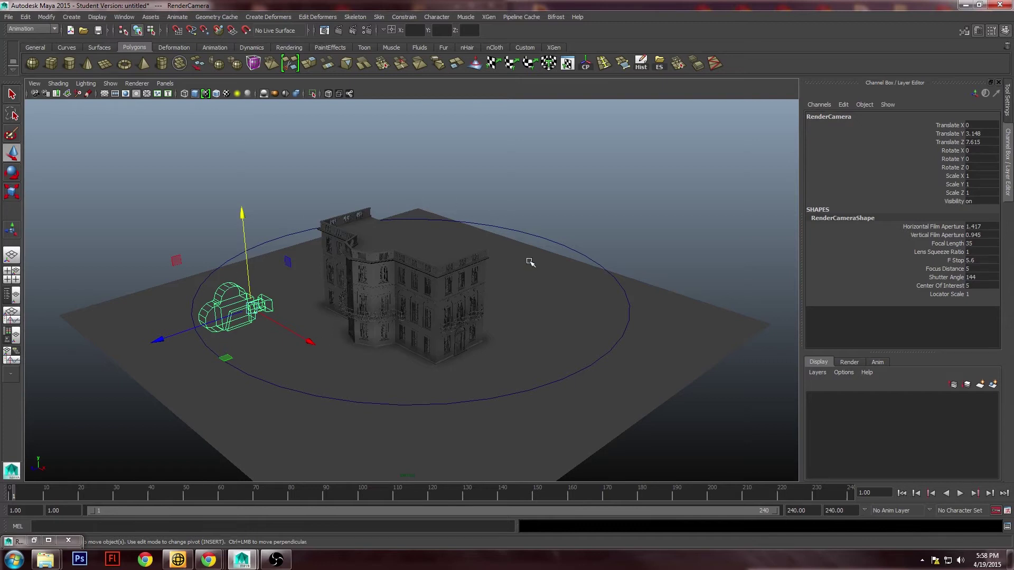
mouse_move(462, 362)
left_mouse_down("alt")
mouse_move(355, 367)
mouse_move(460, 368)
left_mouse_up("alt")
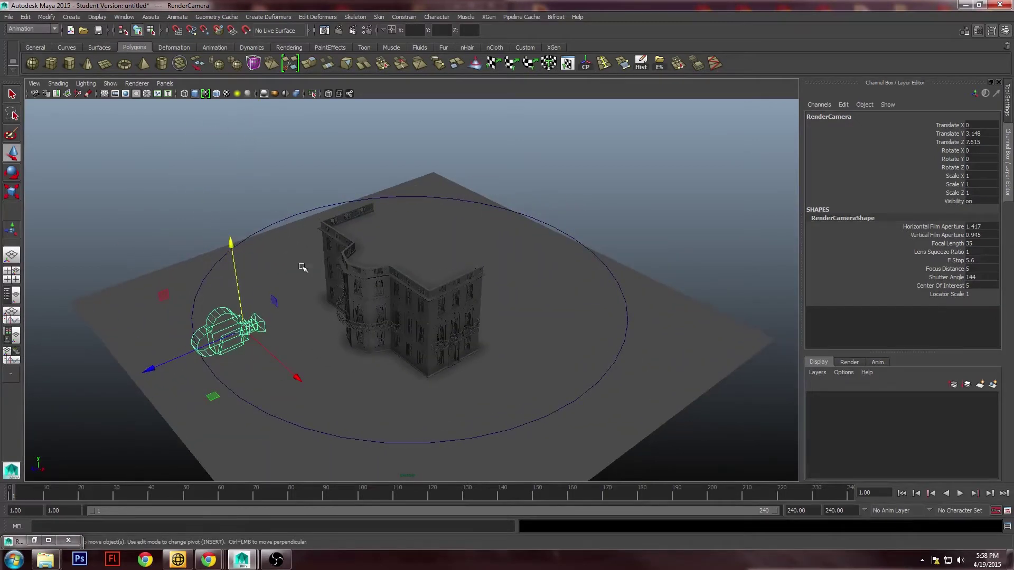
left_click_drag(303, 268, 417, 291, "alt")
scroll(417, 291, "up", 2)
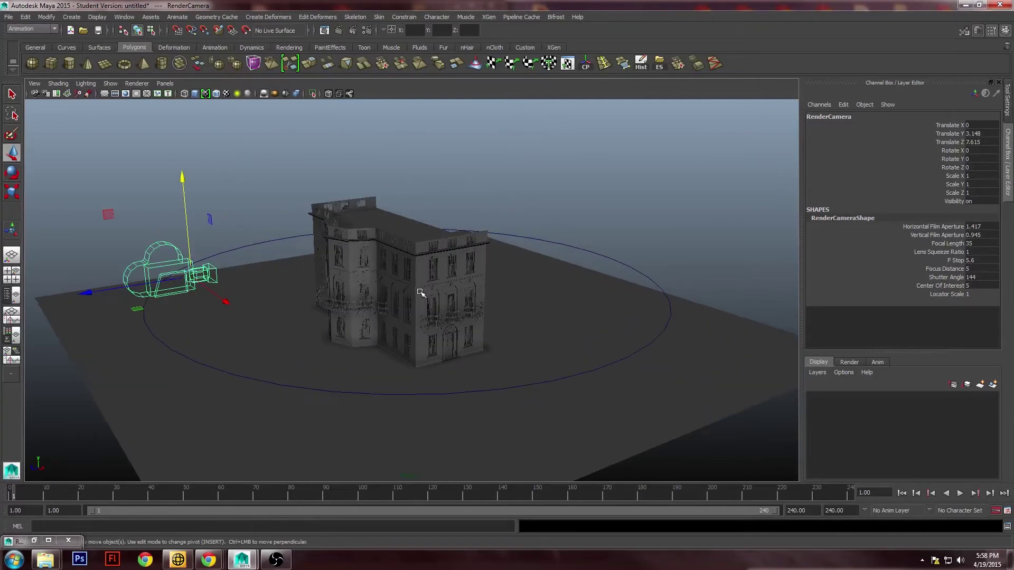
left_click(815, 514)
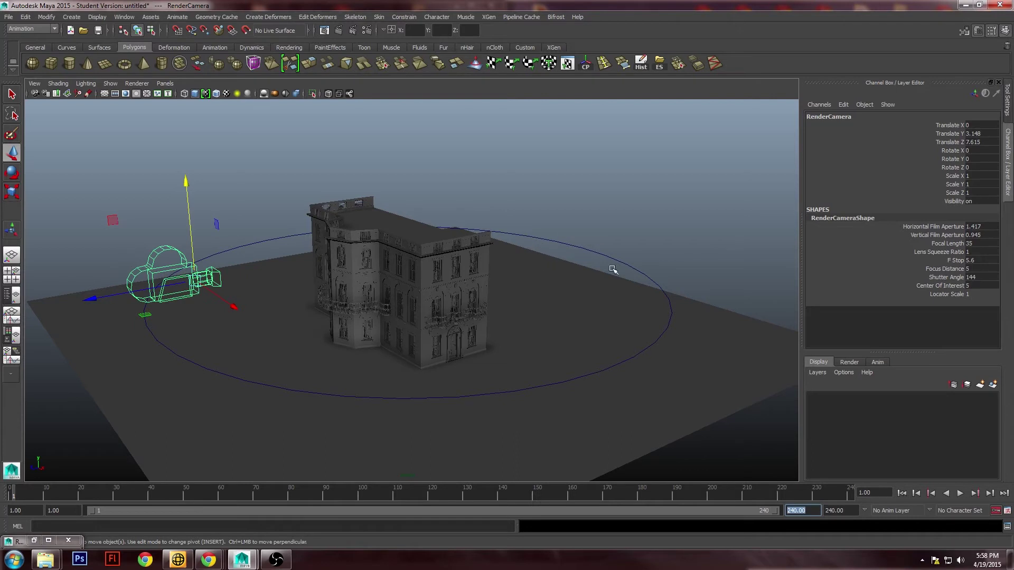
Select RenderCamera, then add the NURBS circle path to the selection
left_click(283, 154)
left_click_drag(283, 153, 214, 271, "alt")
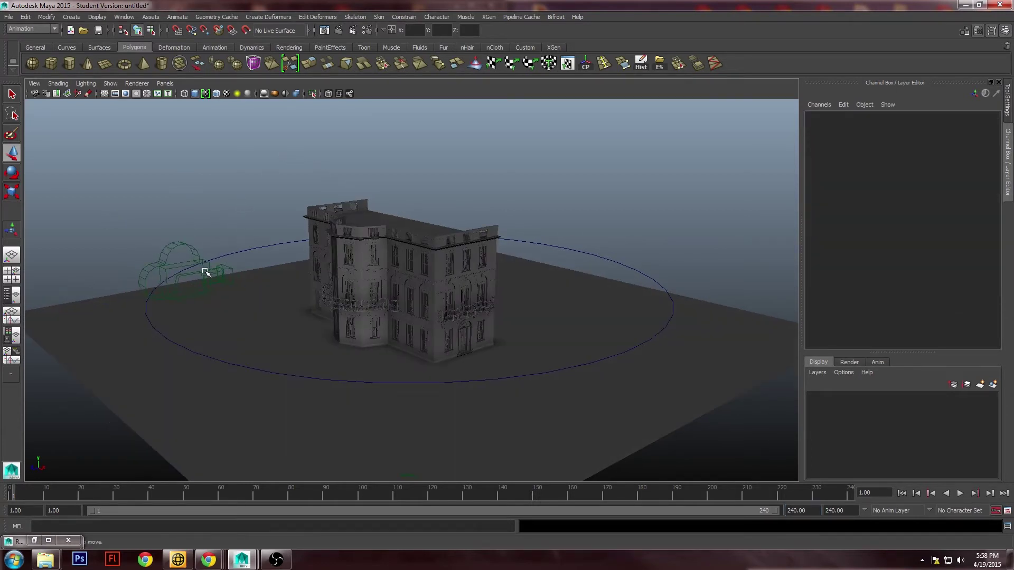
left_click(210, 272)
left_click_drag(209, 272, 224, 251, "alt")
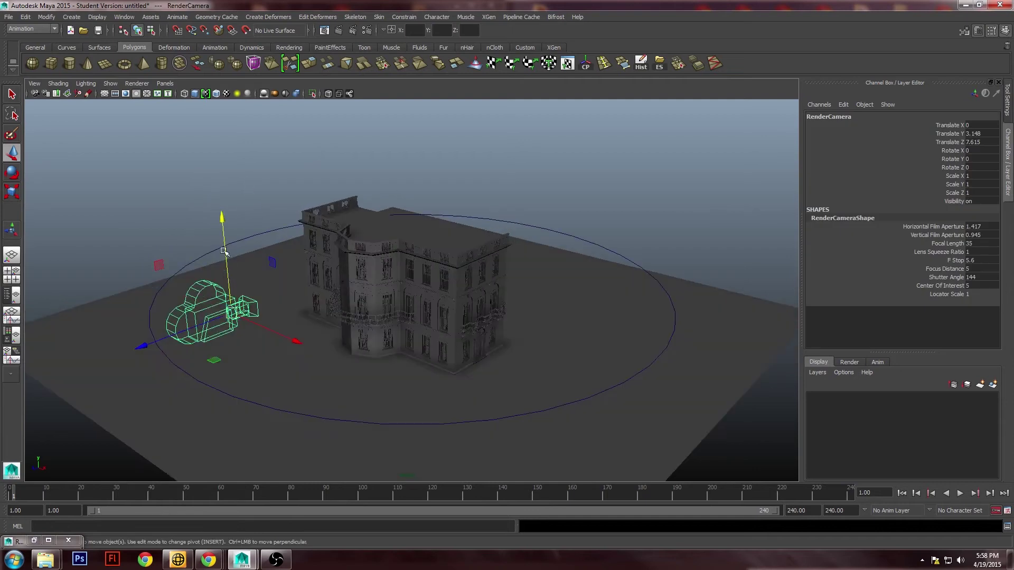
left_click(208, 254)
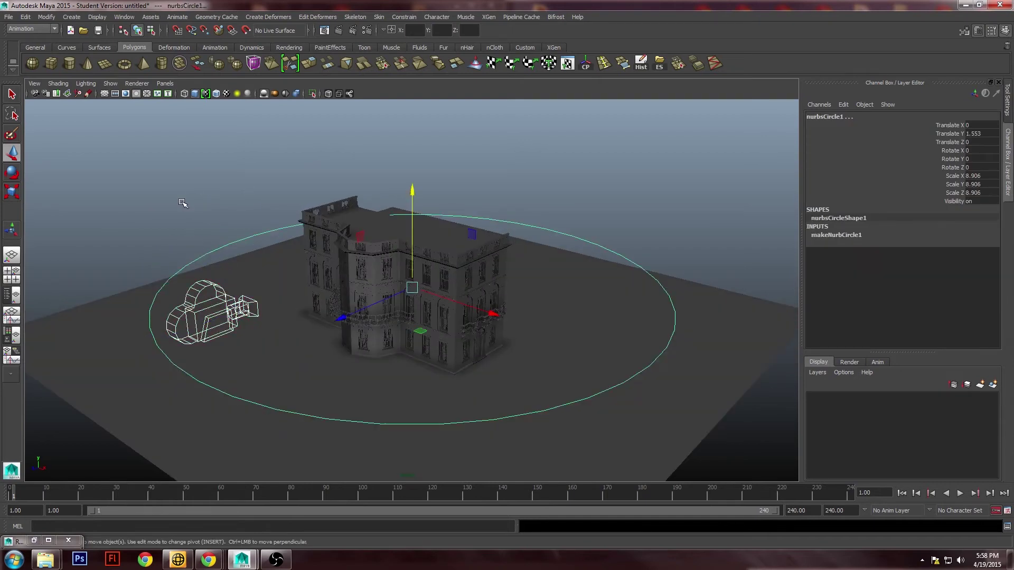
Open the Attach to Motion Path options from the Animation menu set
left_click(21, 29)
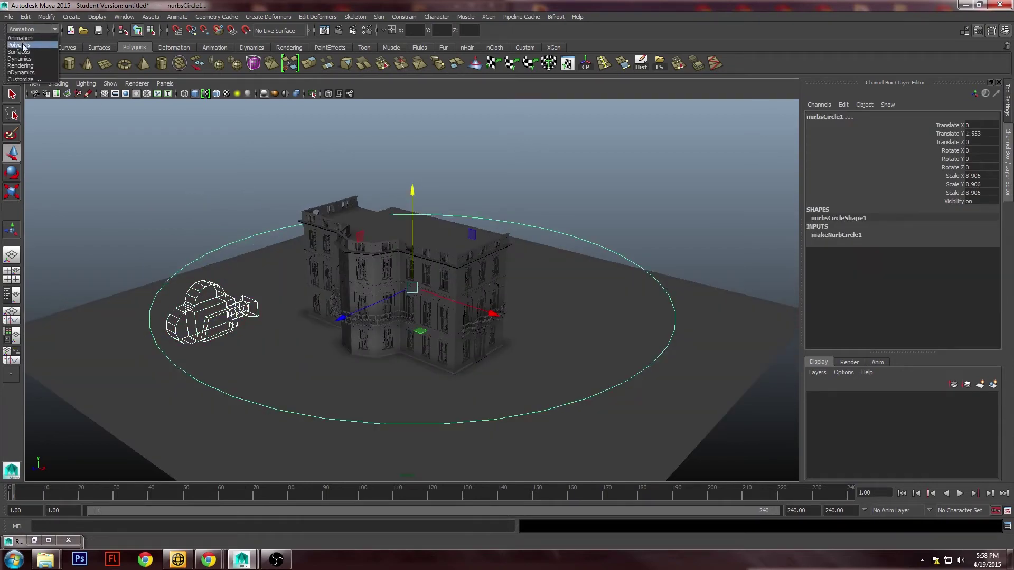
left_click(21, 38)
left_click(182, 14)
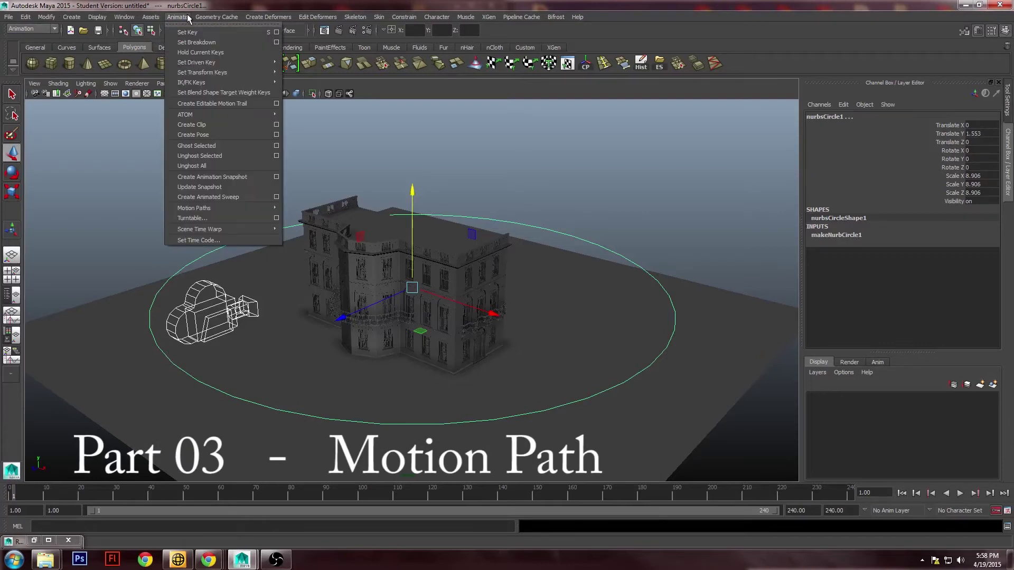
mouse_move(234, 209)
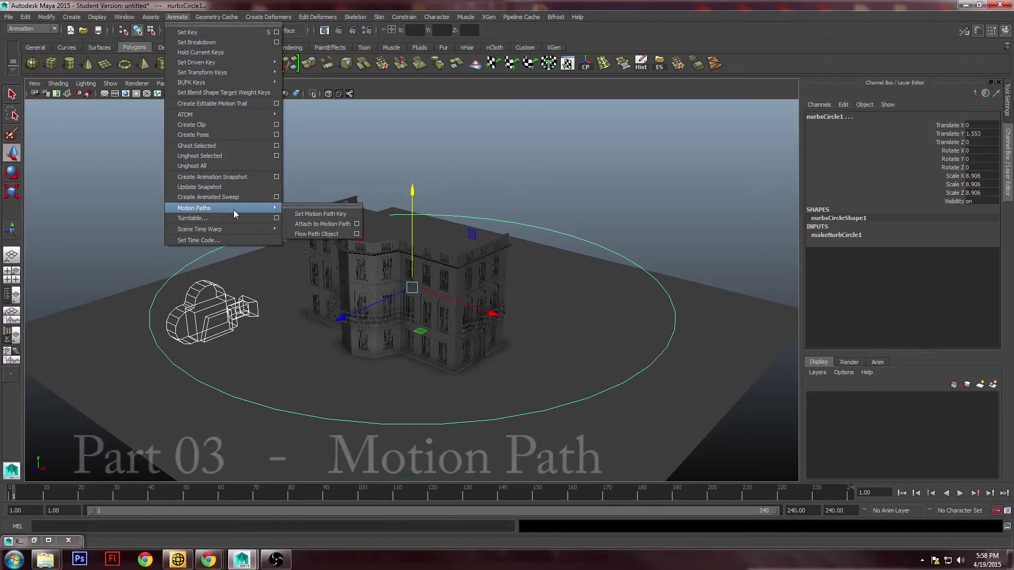
left_click(357, 224)
Reset the motion path options, set a 1 to 480 start/end range, and attach the camera
left_click(425, 179)
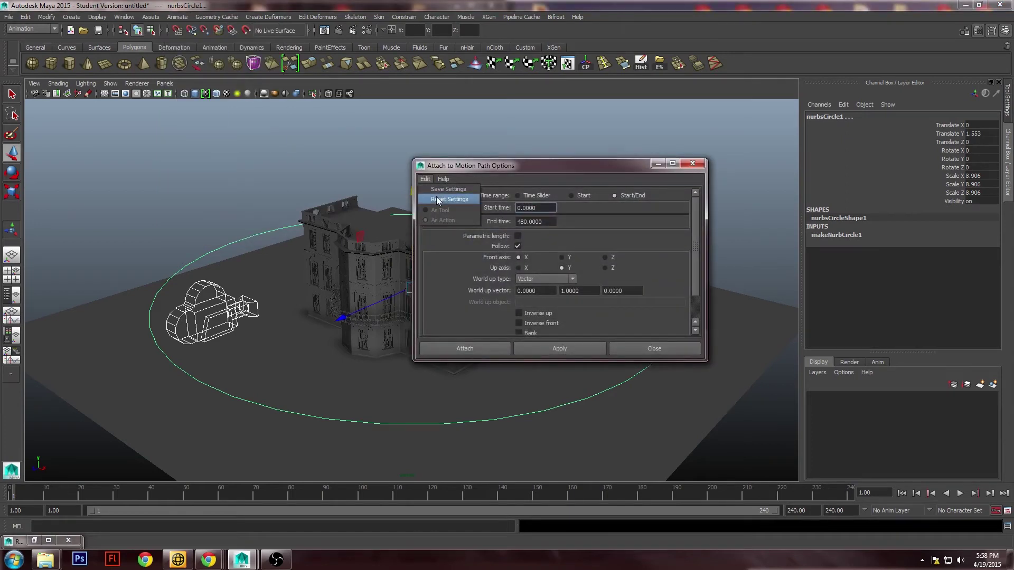
left_click(437, 200)
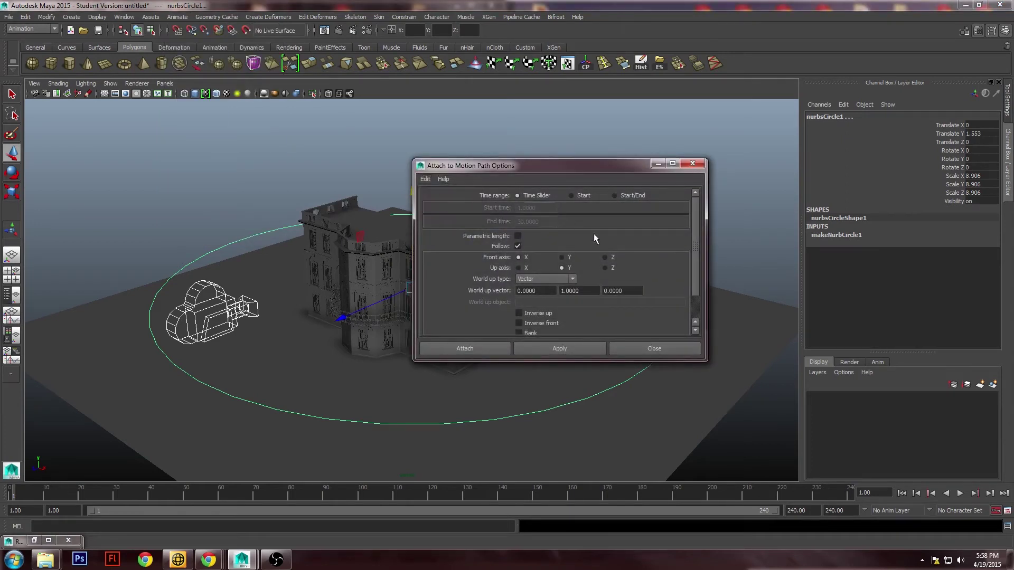
left_click(614, 196)
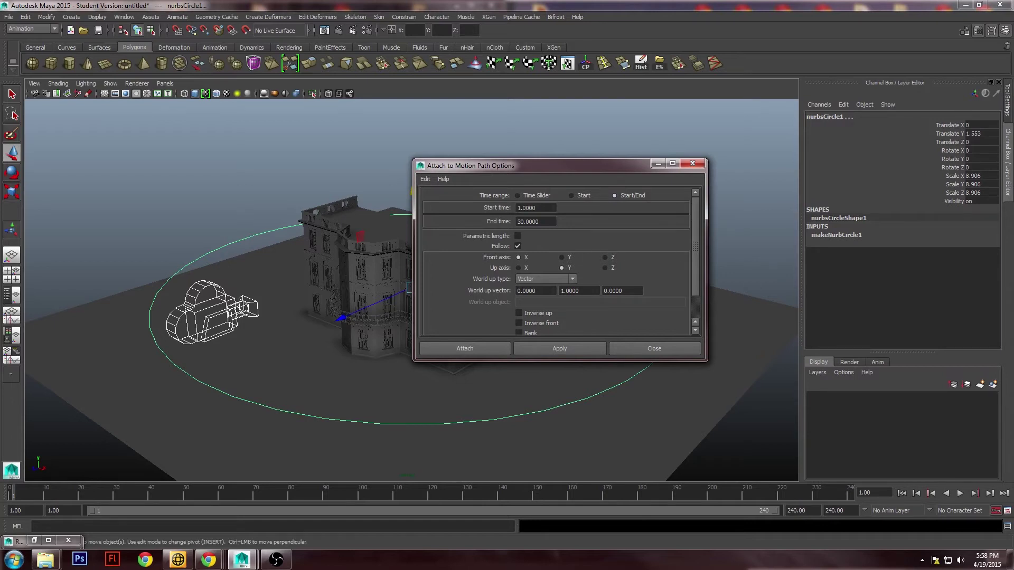
left_click(551, 206)
left_click_drag(554, 222, 489, 224)
scroll(695, 243, "down", 3)
left_click(493, 348)
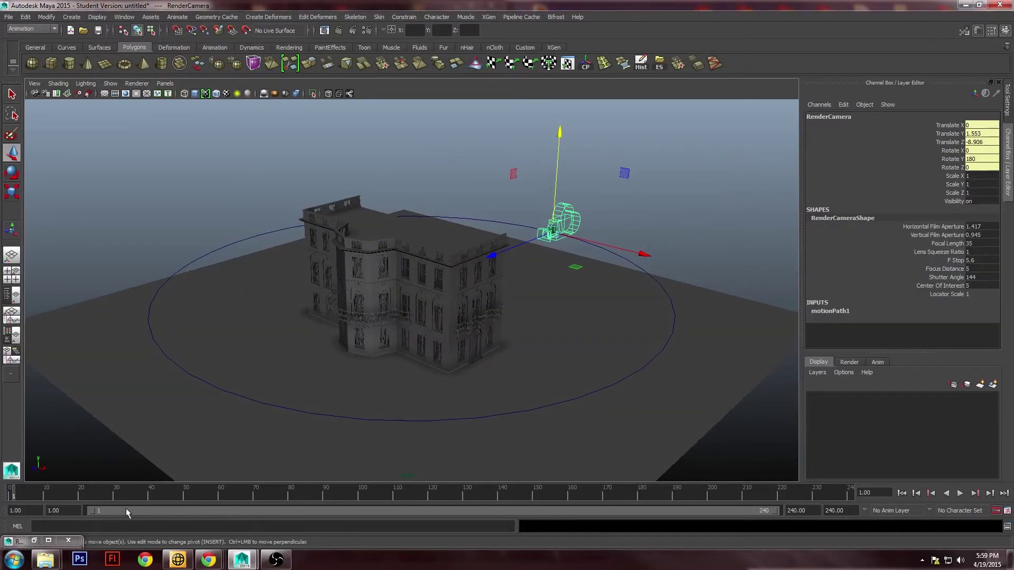
Play RenderCamera's orbit, rewind to frame 1, and marquee-select the circle path
key("alt+v")
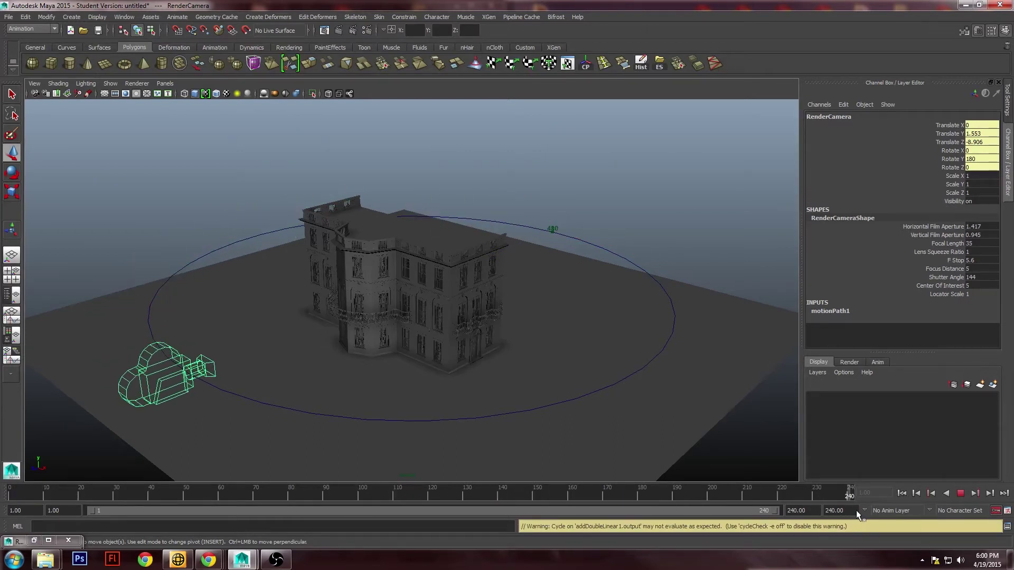
left_click_drag(854, 510, 2, 515)
left_click_drag(334, 332, 283, 326, "alt")
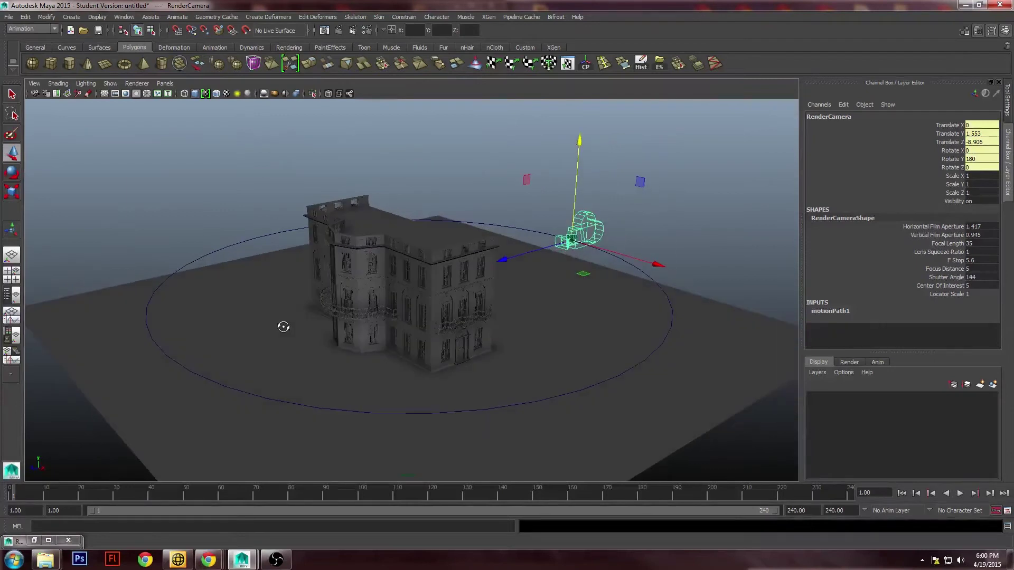
left_click_drag(214, 228, 227, 258, "alt")
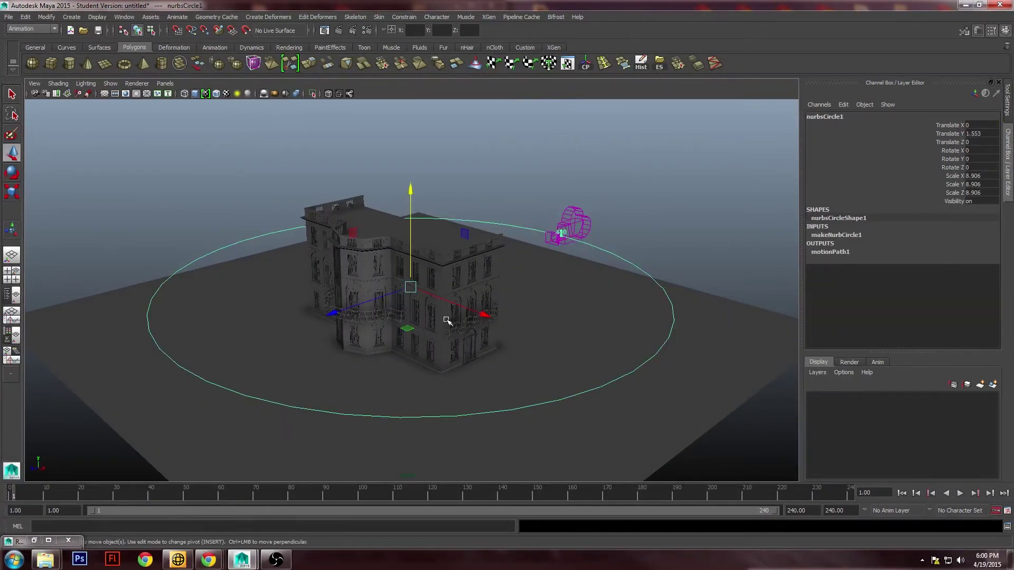
Rotate the circle path to a Rotate Y of 90
key("e")
left_click_drag(393, 324, 466, 323)
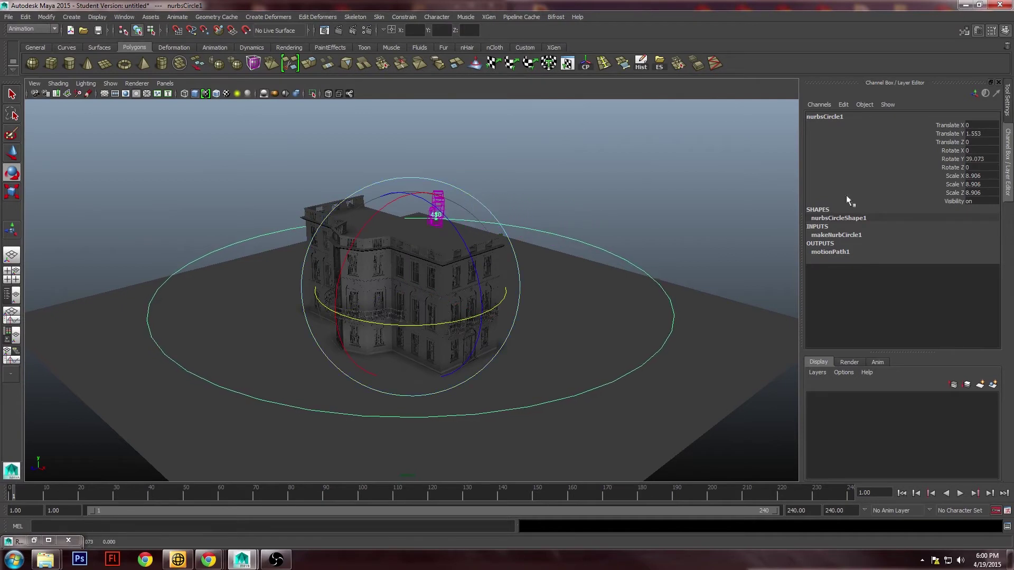
double_click(971, 158)
type("90")
key("Return")
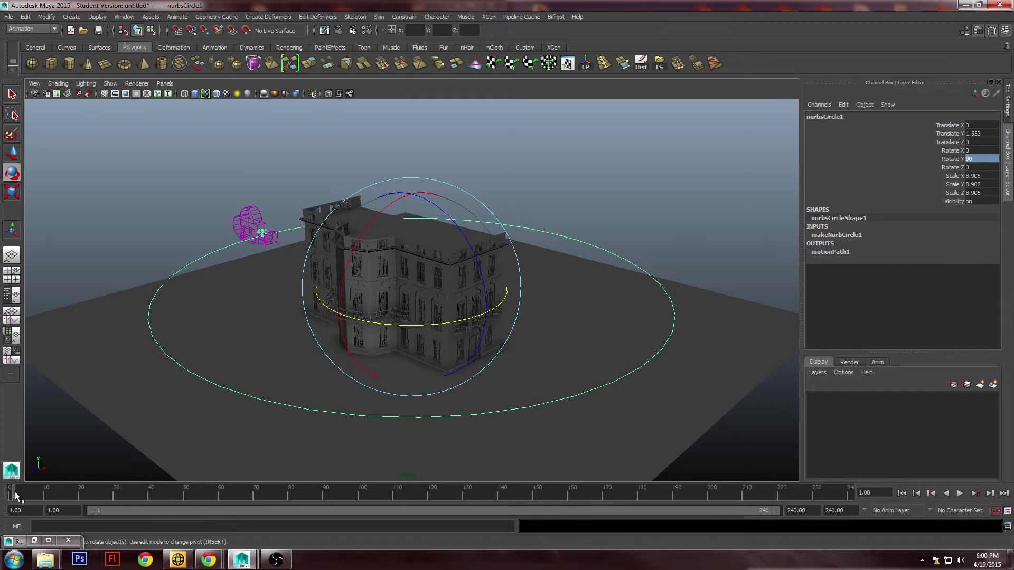
Scrub the camera along its path, return to frame 1, and tumble to look down on the house
left_click_drag(15, 492, 652, 493)
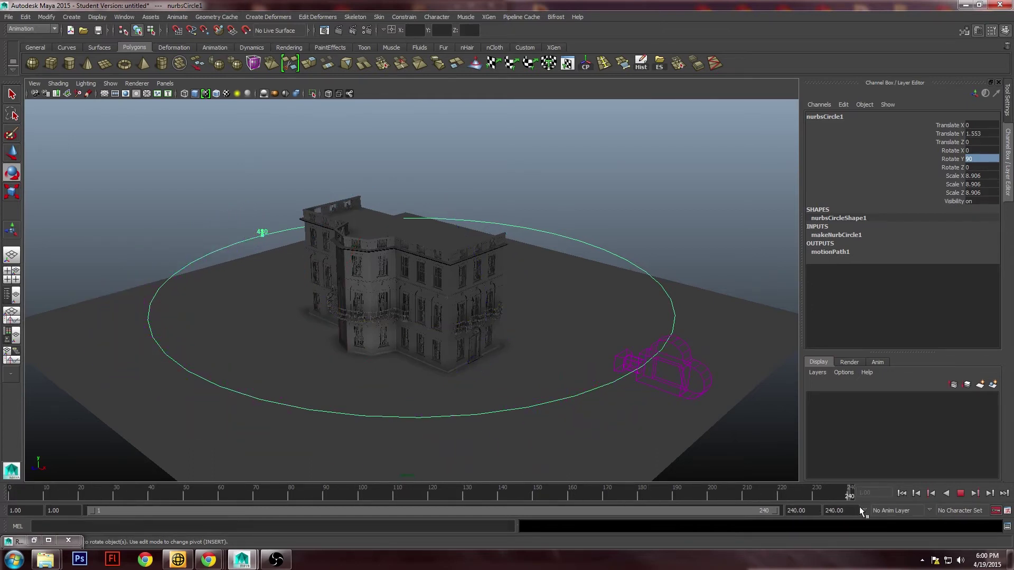
key("alt+shift+v")
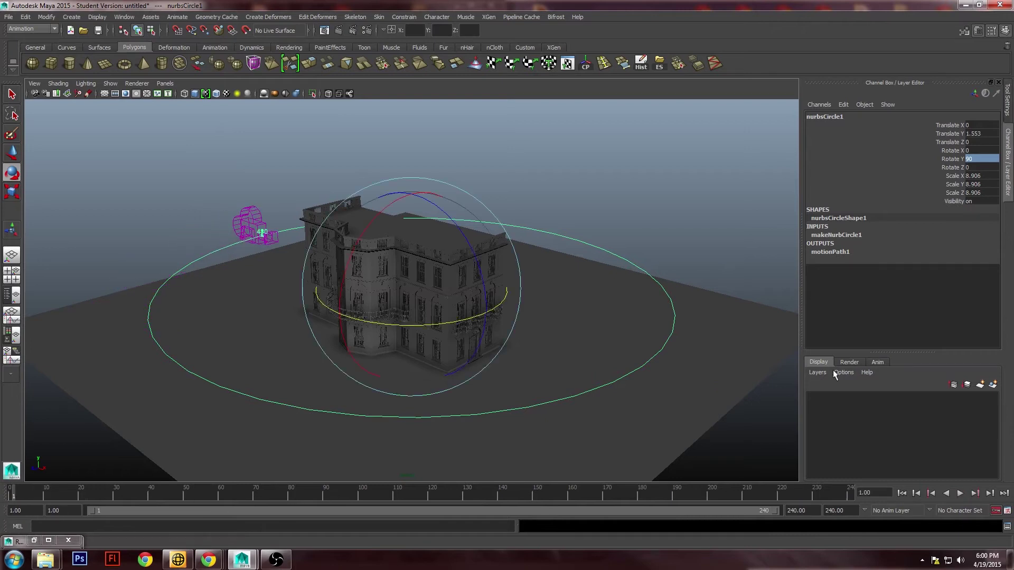
left_click_drag(303, 348, 417, 339, "alt")
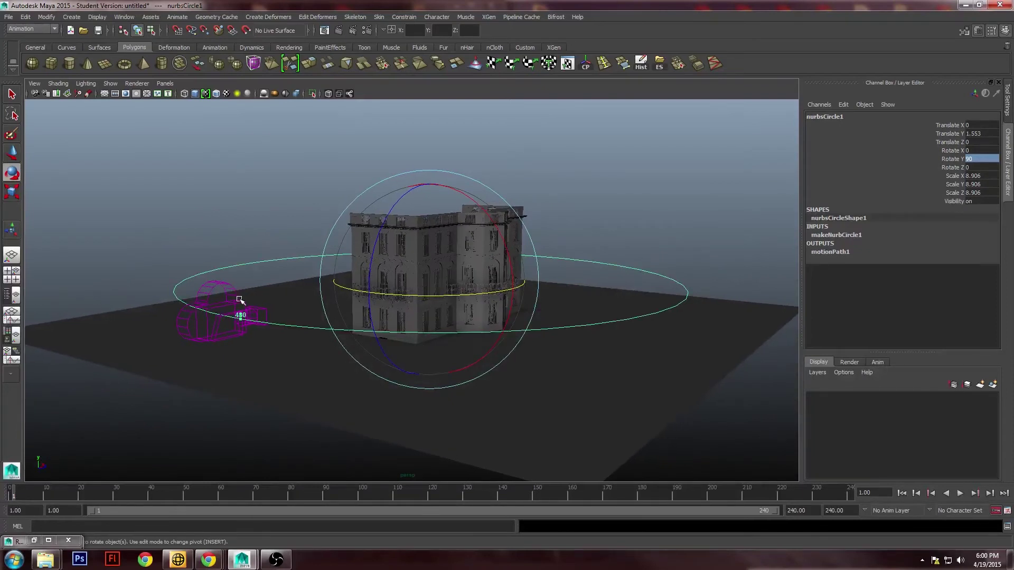
left_click_drag(296, 286, 176, 292, "alt")
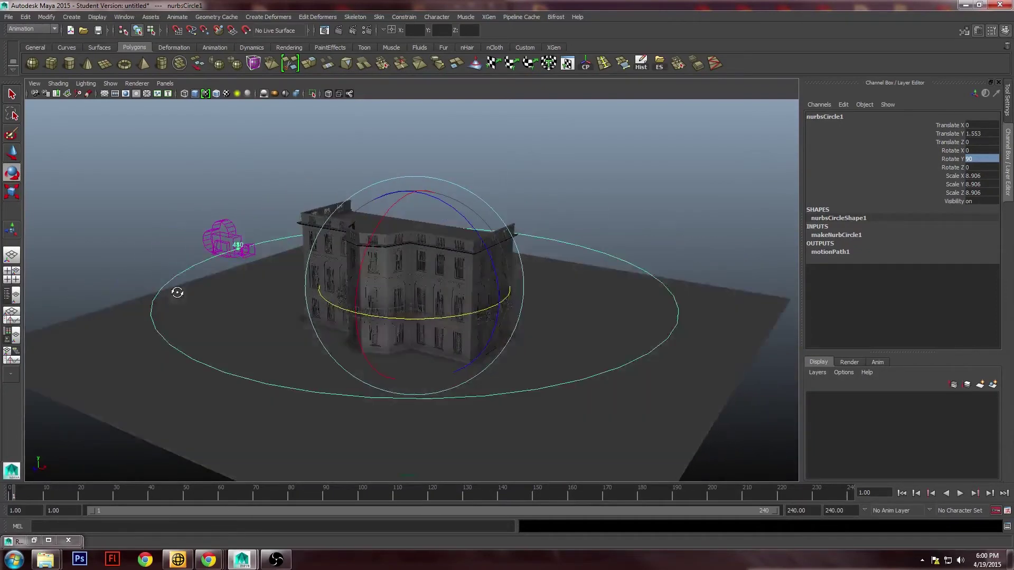
left_click_drag(195, 220, 188, 222, "alt")
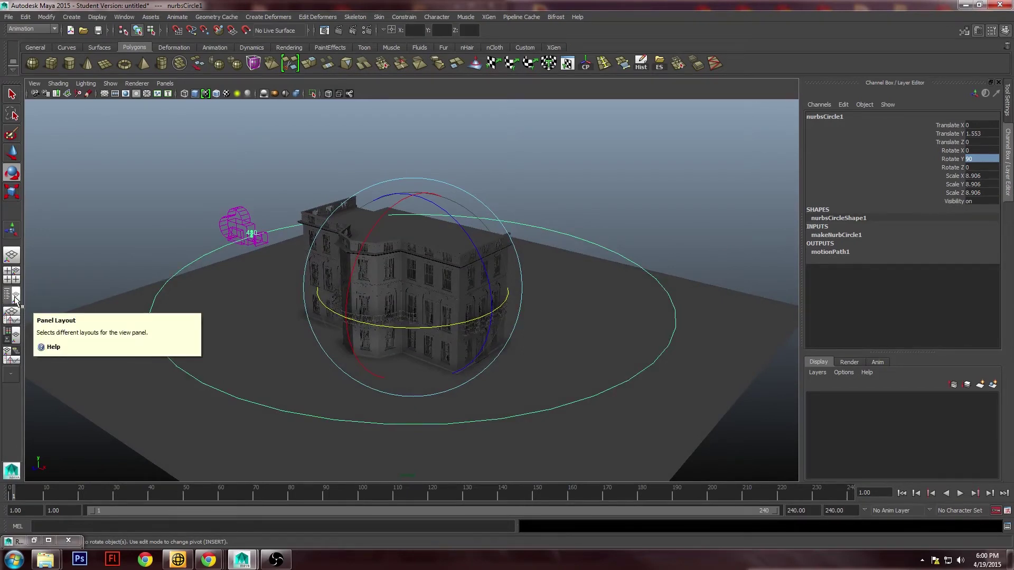
Switch to the Persp/Outliner layout and show RenderCamera's view in the left pane
left_click(15, 296)
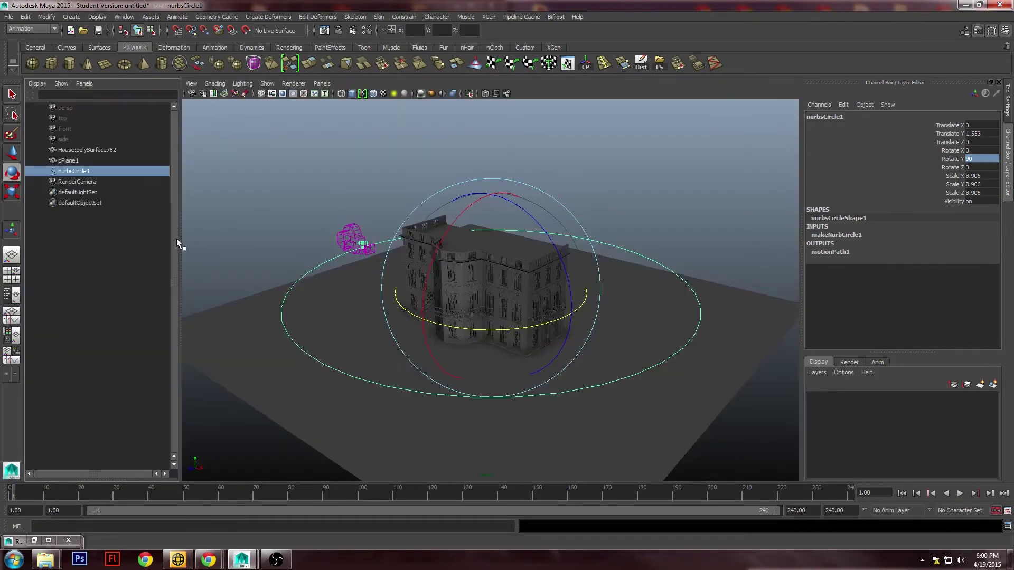
left_click_drag(178, 239, 341, 238)
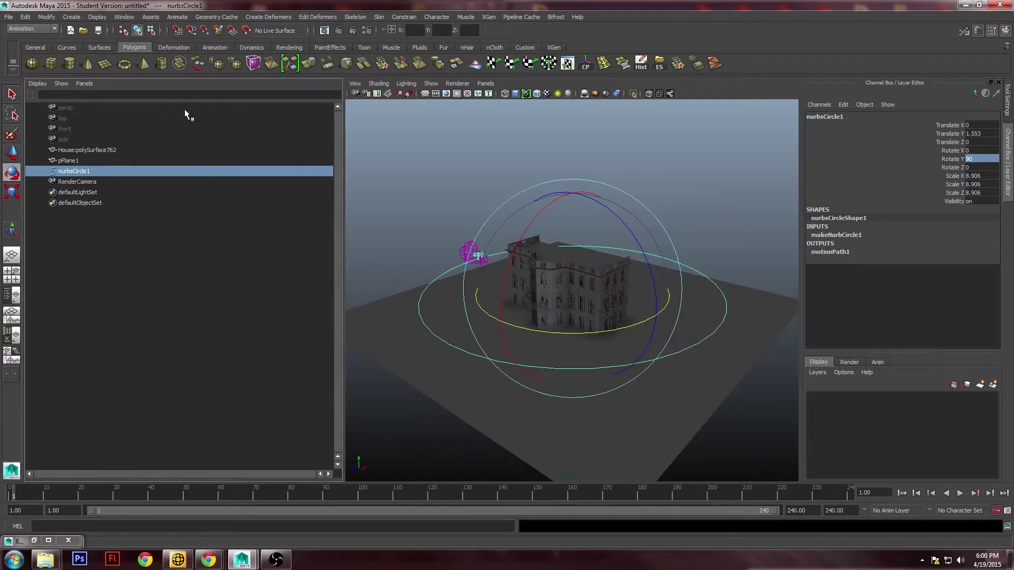
left_click(84, 83)
mouse_move(93, 94)
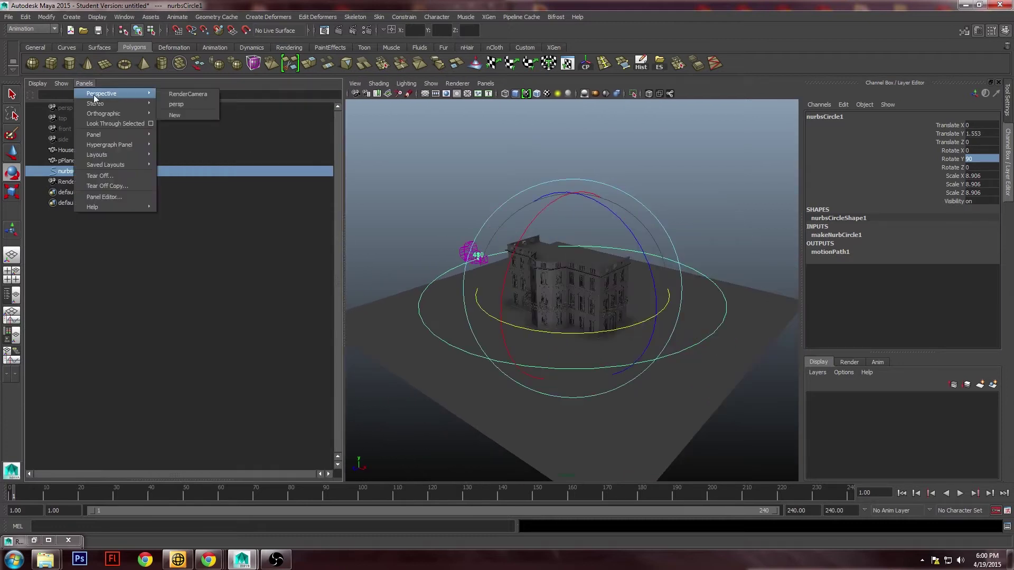
left_click(197, 94)
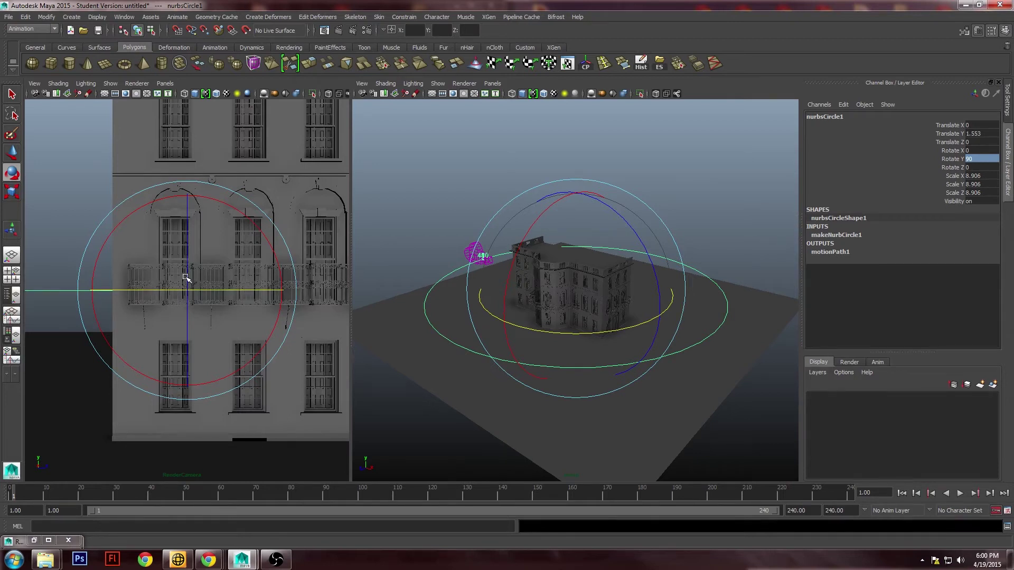
Turn on the Resolution Gate, widen the camera pane, and scrub to preview the camera move
left_click(126, 94)
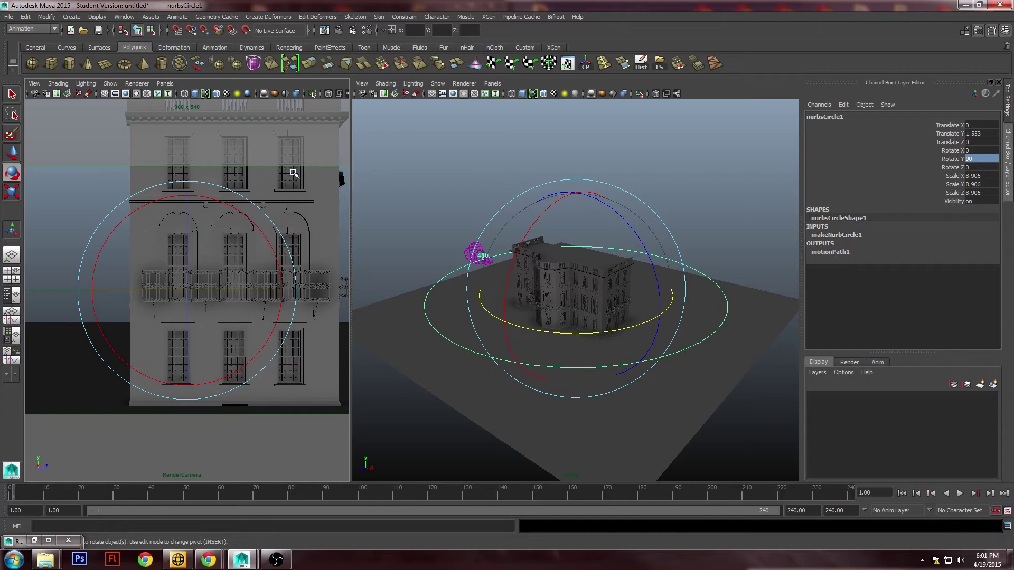
left_click_drag(351, 246, 431, 246)
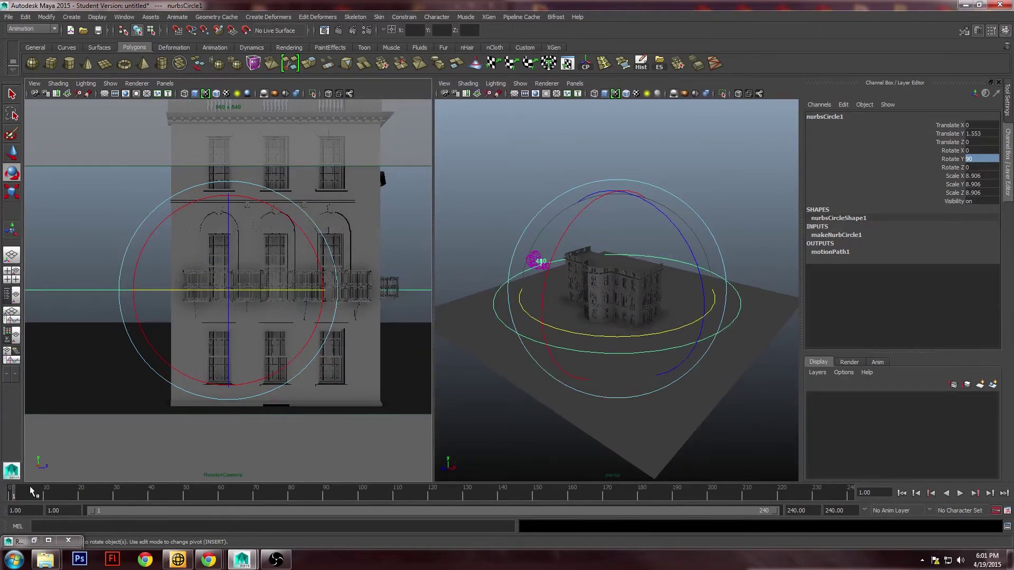
mouse_move(29, 489)
left_mouse_down()
mouse_move(286, 492)
mouse_move(214, 493)
left_mouse_up()
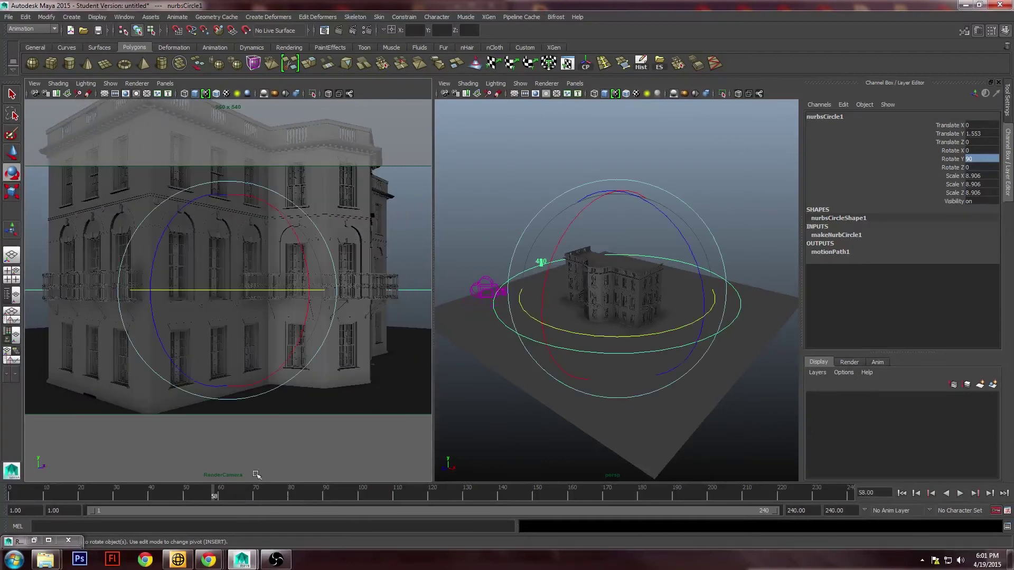
Reselect nurbsCircle1 and scale the camera's circular path up to 11.066
left_click(771, 213)
left_click(708, 270)
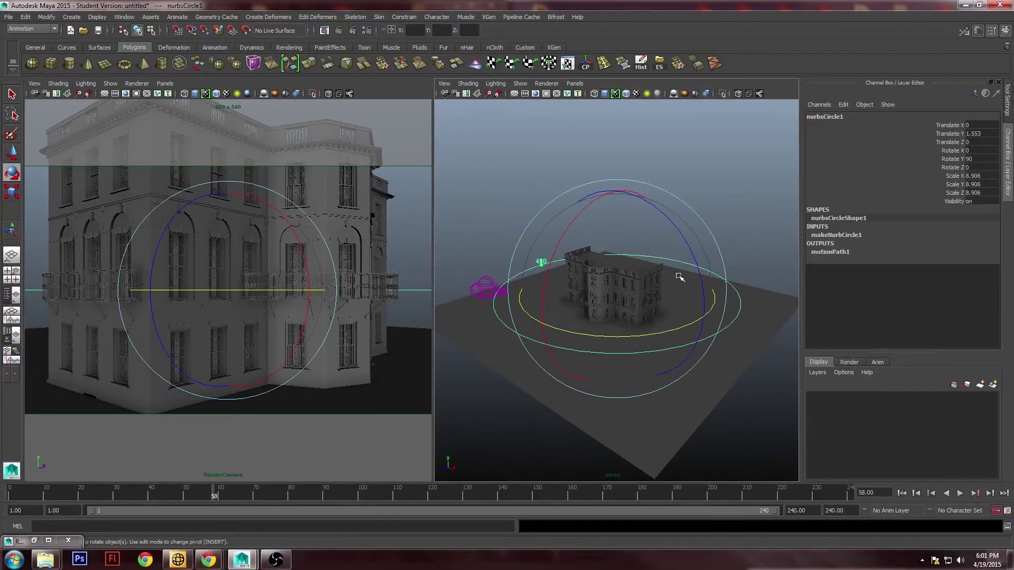
key("r")
left_click_drag(614, 292, 622, 258)
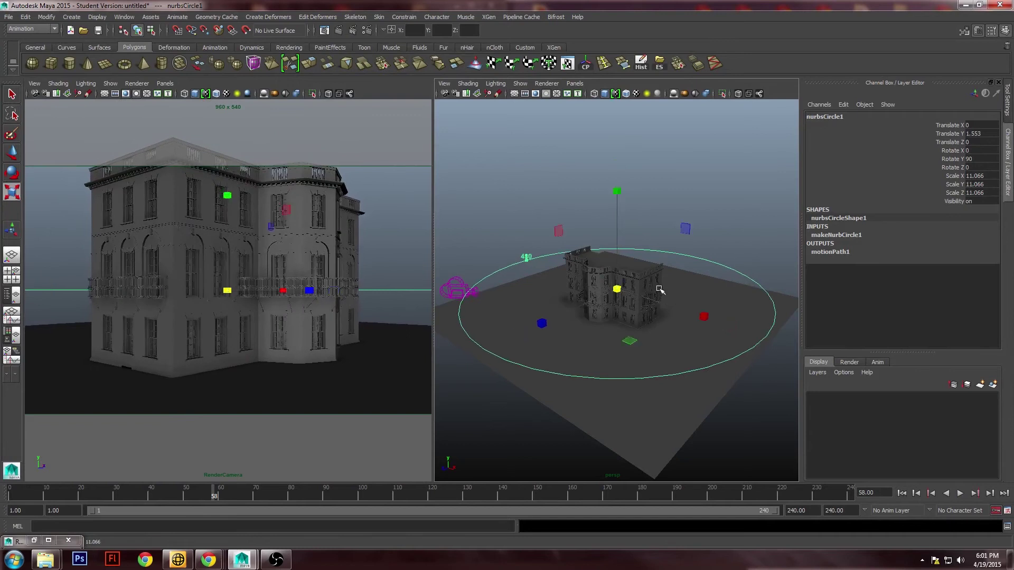
Raise the circle to Translate Y 2.117 and scrub the timeline back toward frame 1
key("w")
left_click(618, 233)
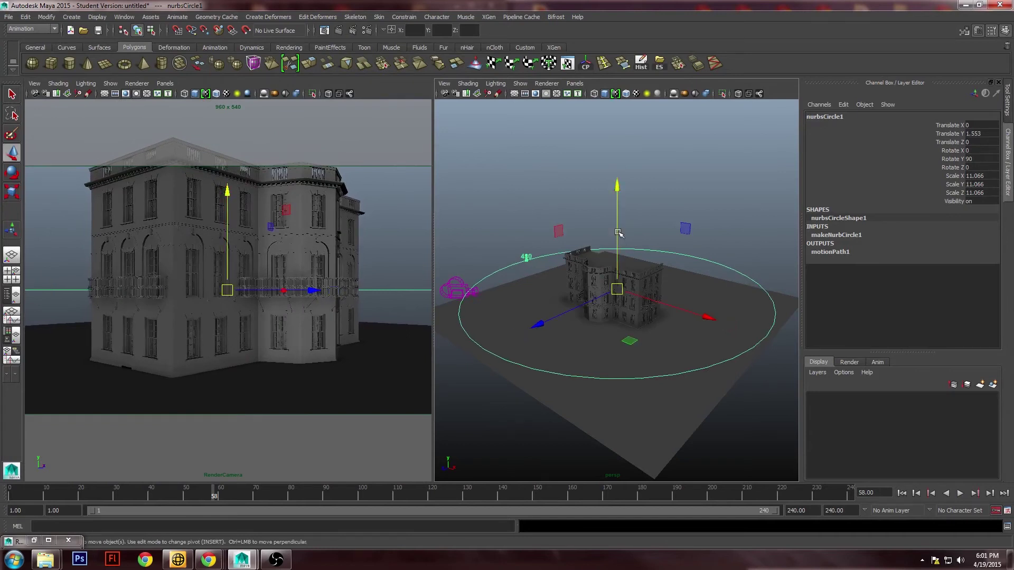
left_click_drag(618, 233, 617, 225)
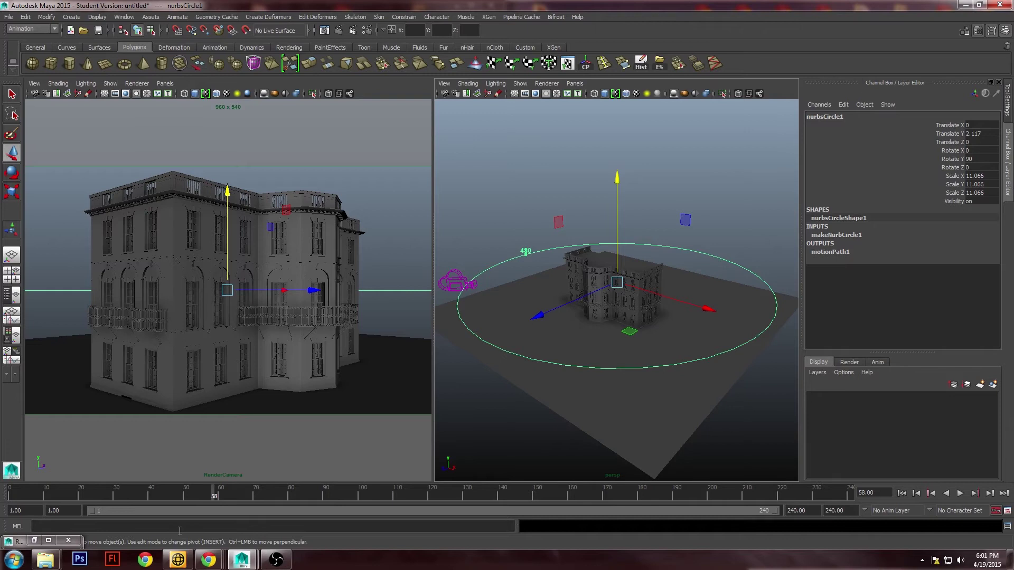
left_click_drag(208, 493, 164, 496)
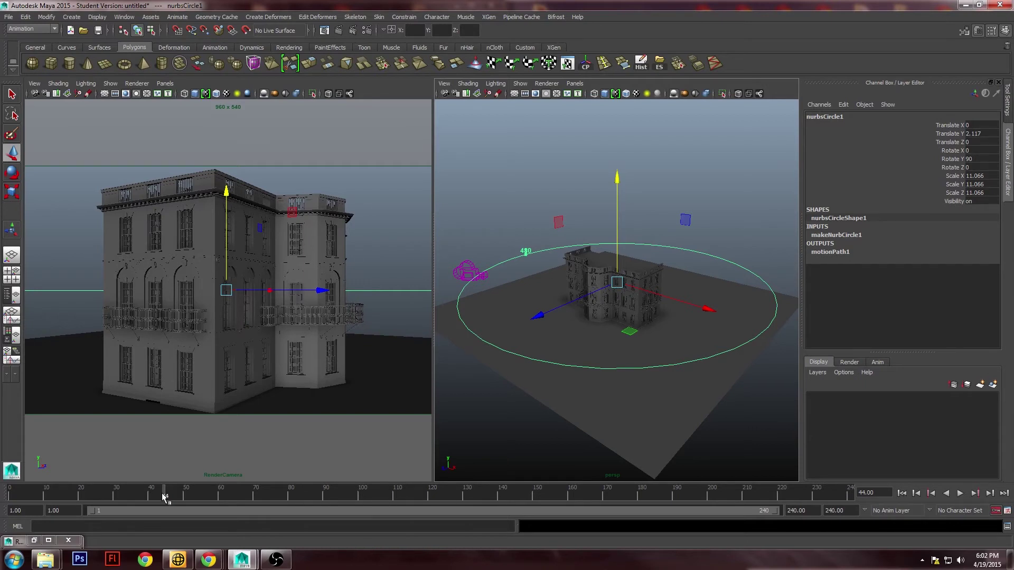
left_click_drag(165, 498, 7, 496)
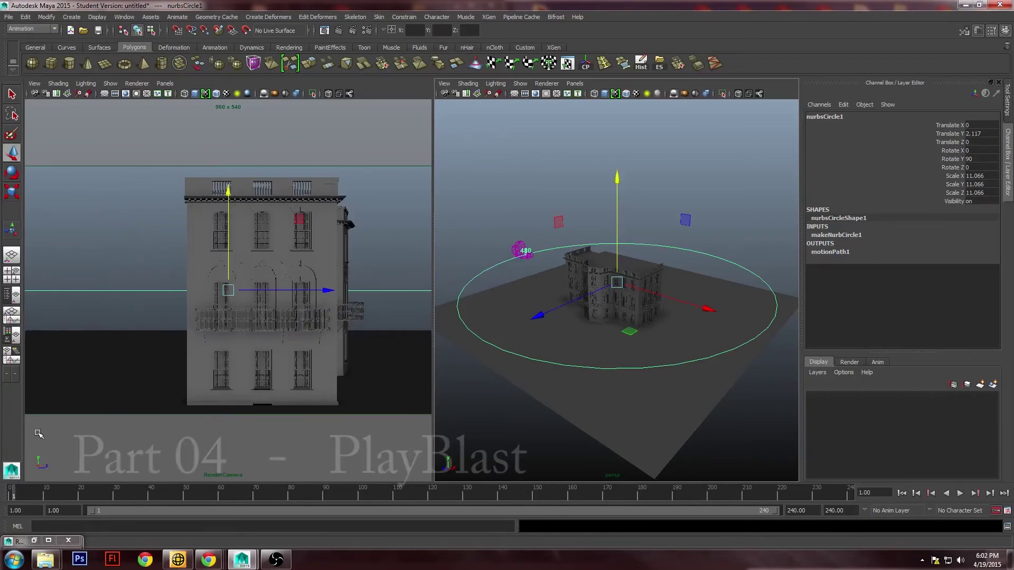
Reset the Playblast Options and use an explicit time range ending at frame 240
left_click(123, 17)
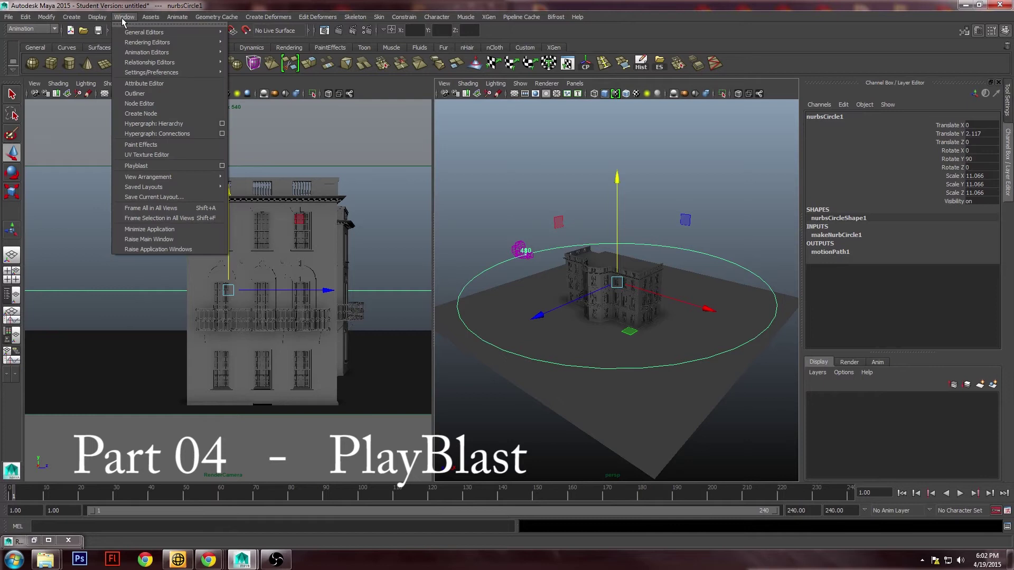
left_click(222, 167)
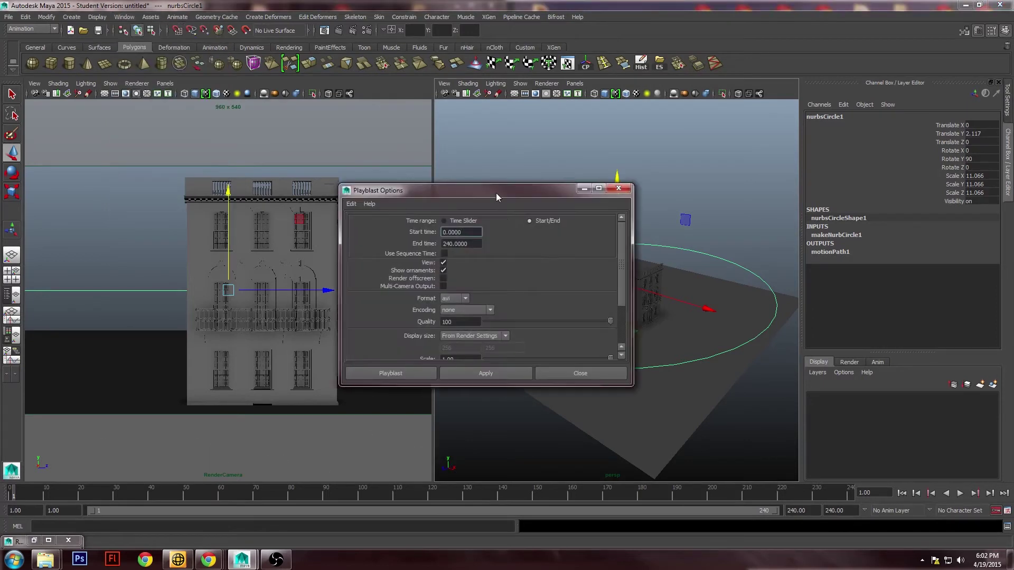
left_click_drag(495, 191, 561, 157)
left_click(467, 164)
left_click(520, 187)
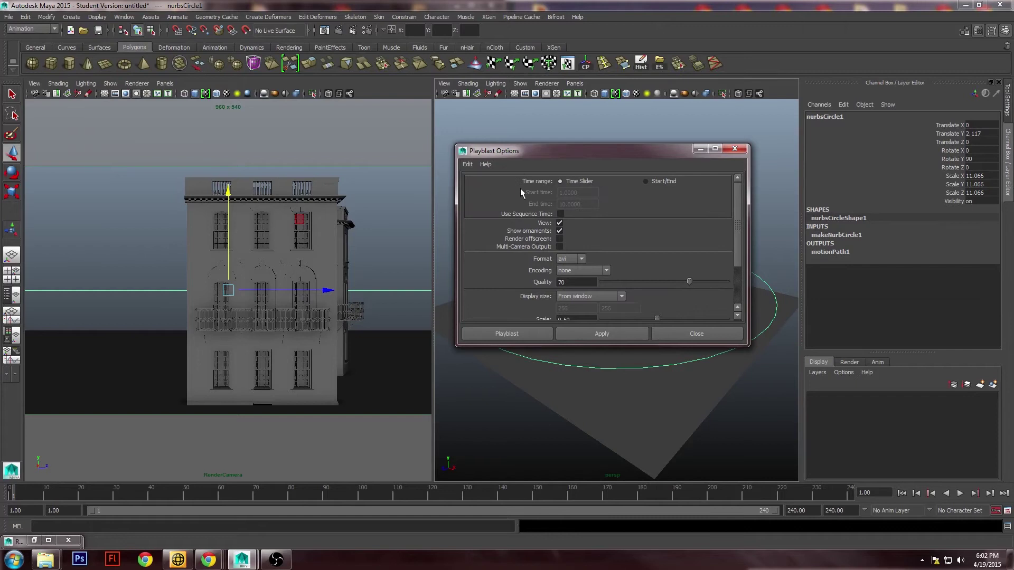
left_click(655, 181)
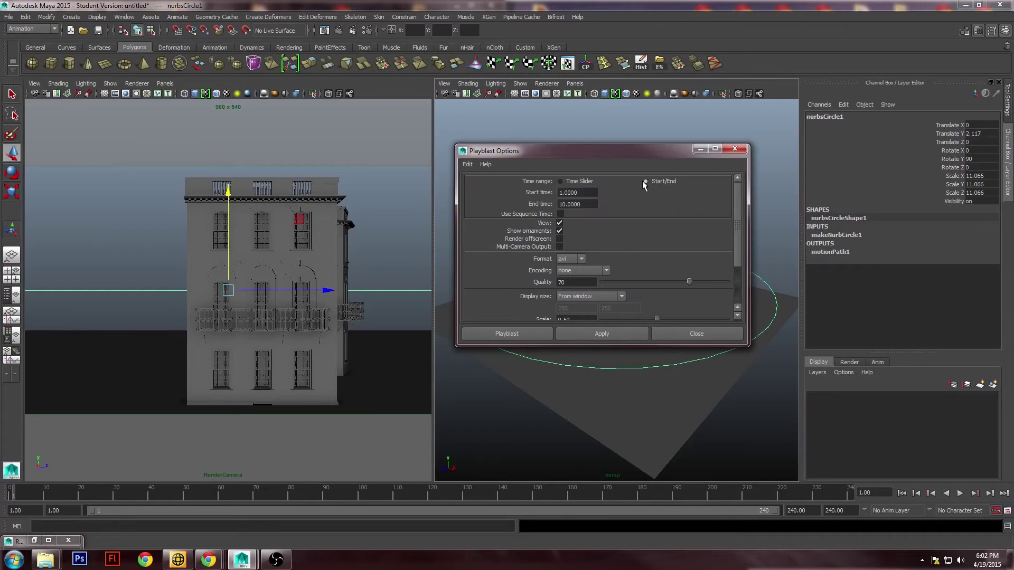
double_click(593, 202)
type("240")
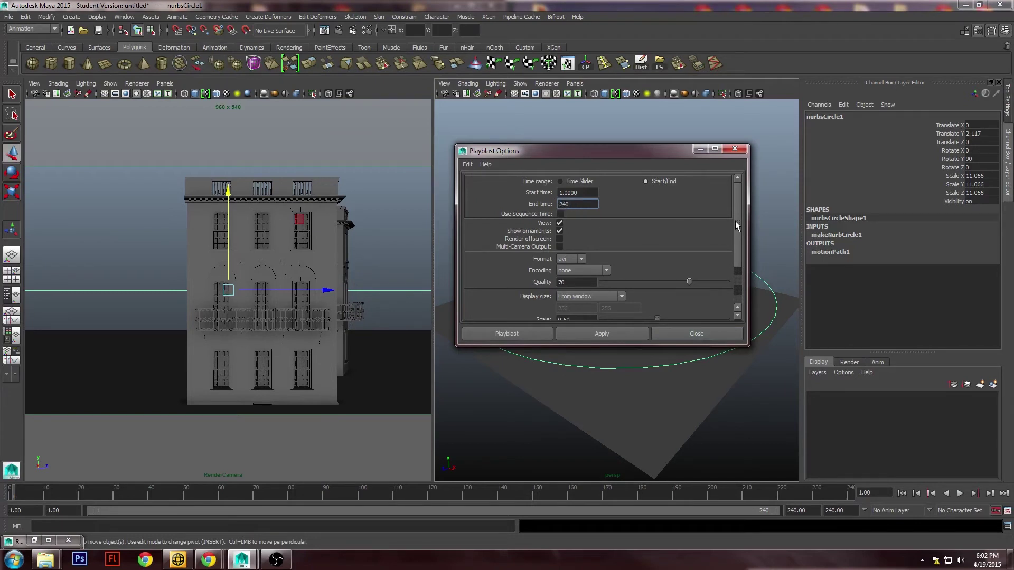
left_click_drag(737, 226, 739, 236)
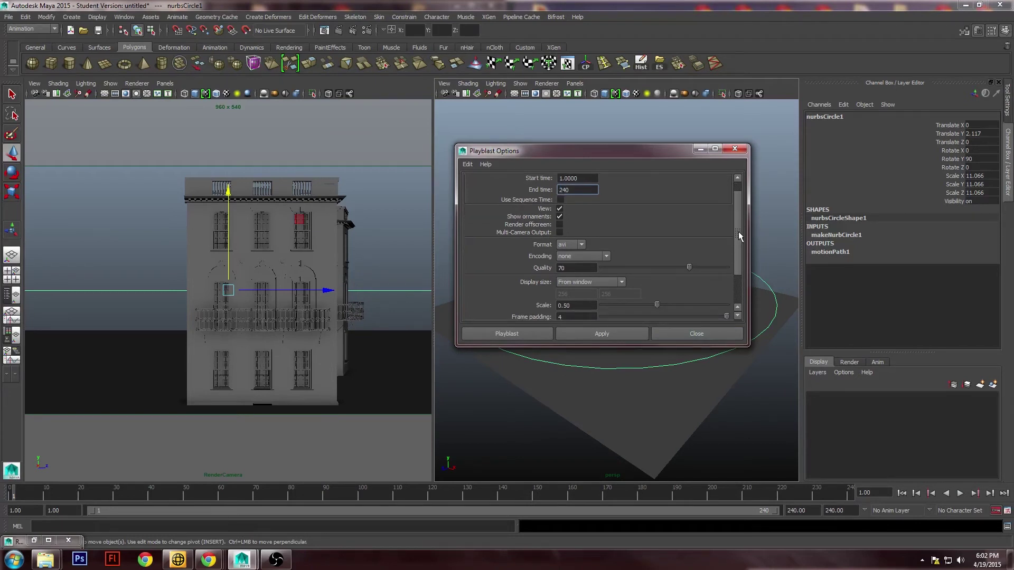
Set playblast format to qt, quality 100, size from render settings, scale 1.00
left_click(580, 245)
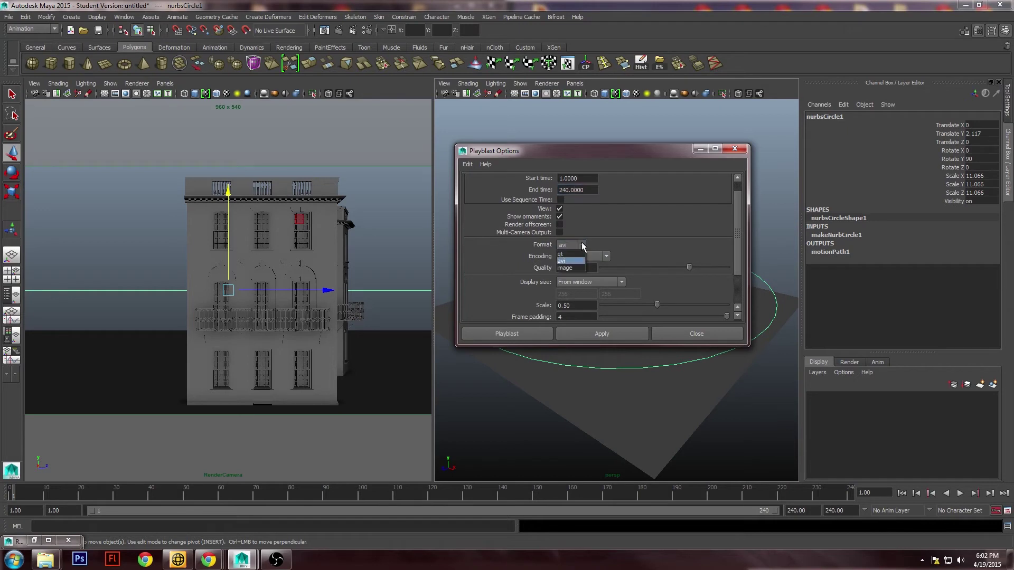
left_click(570, 254)
left_click_drag(687, 270, 738, 284)
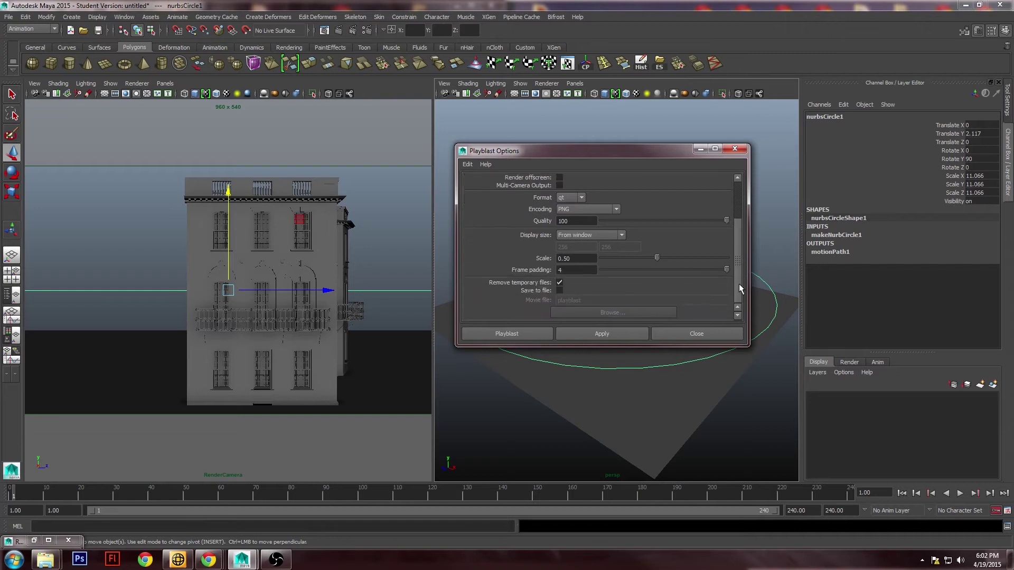
left_click(583, 236)
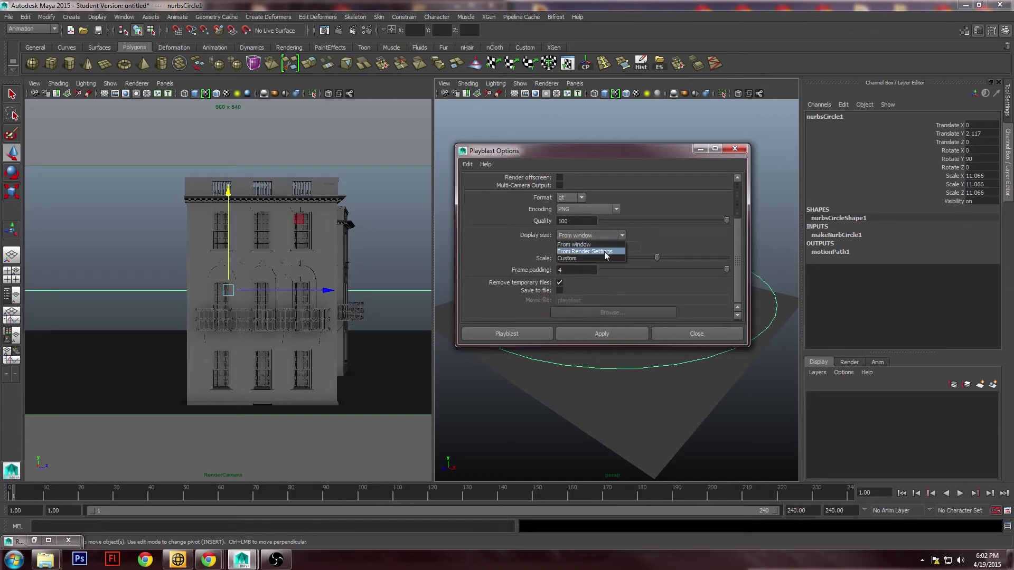
left_click(604, 251)
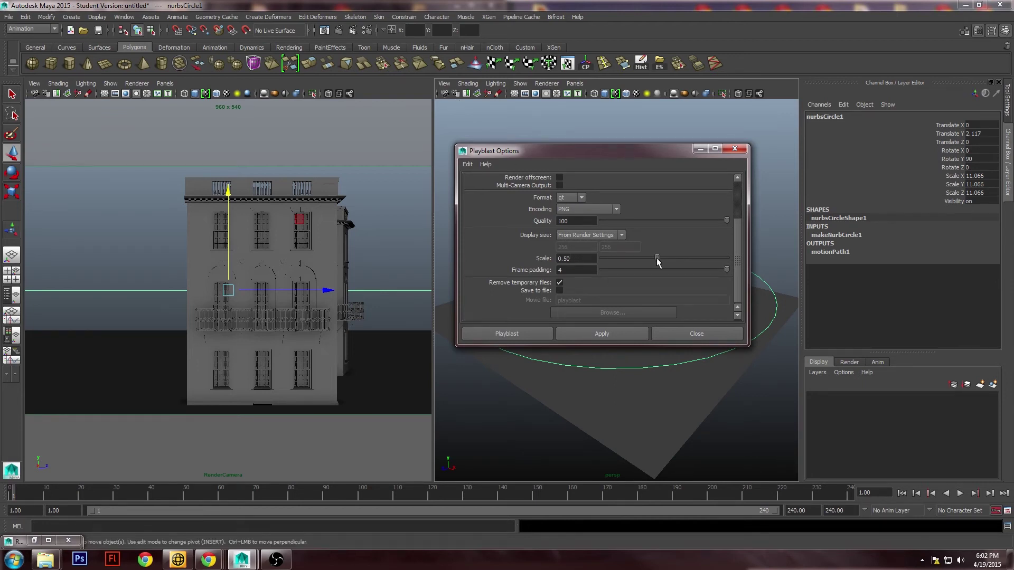
left_click_drag(657, 258, 734, 259)
Enable Save to file and name the movie playblast_RotateCamera, cancelling the browse dialog
left_click(559, 291)
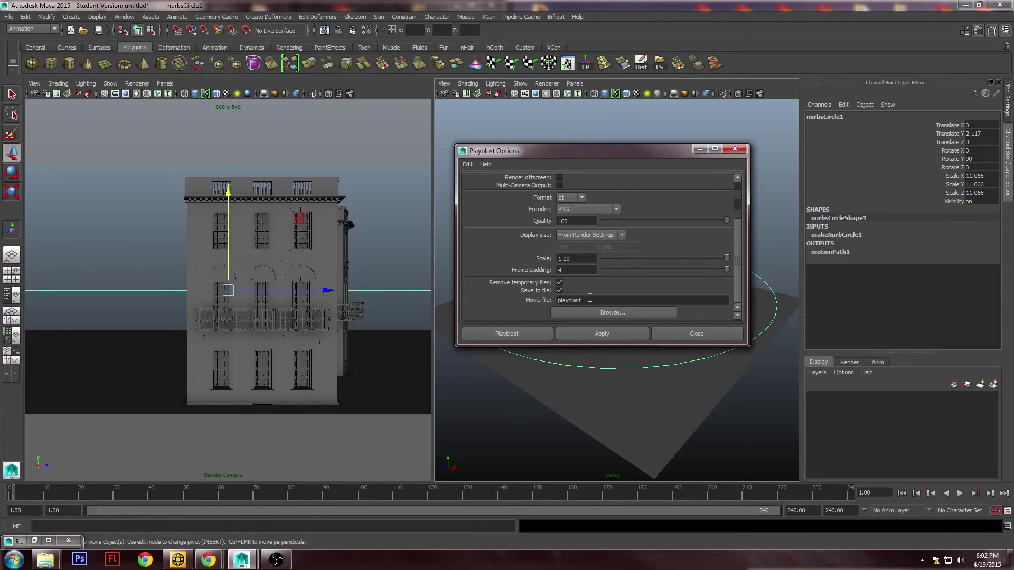
left_click(590, 299)
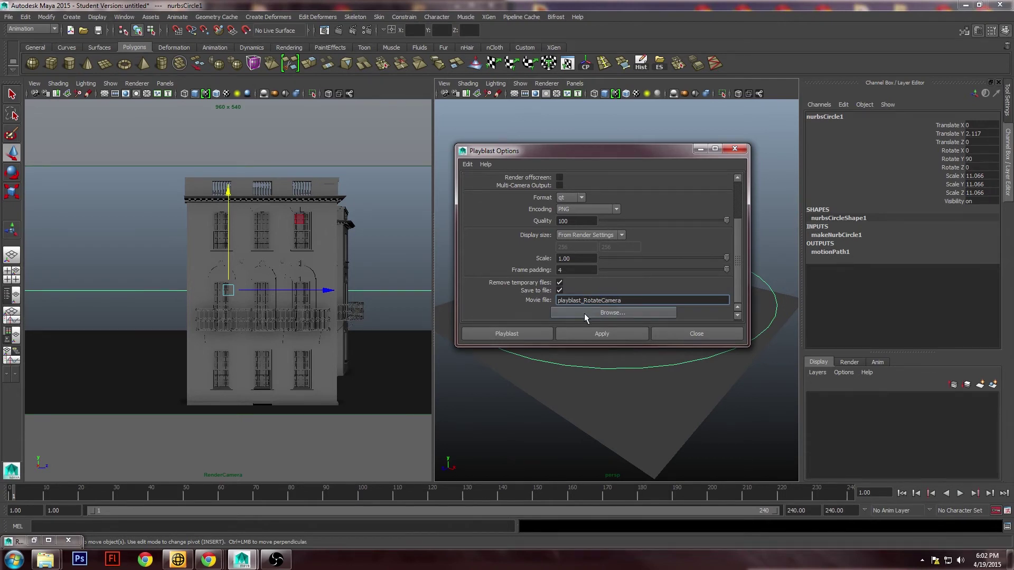
left_click(584, 312)
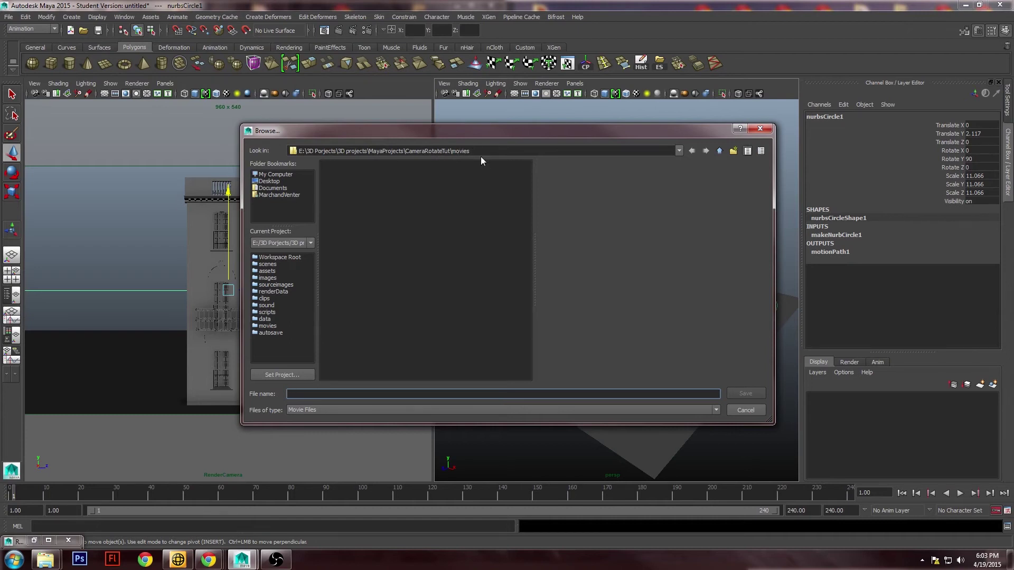
left_click(744, 410)
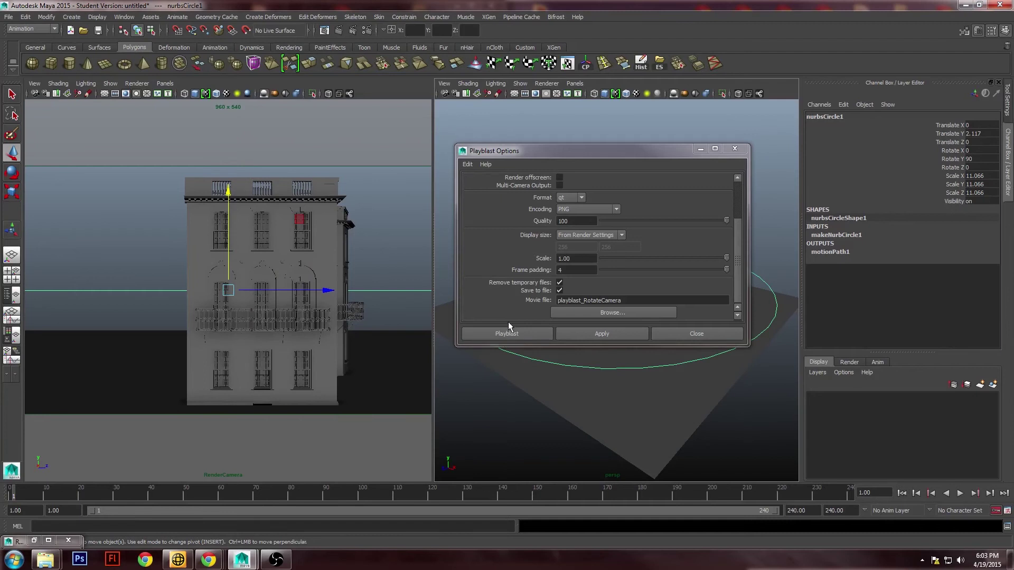
Record the playblast, then play, rewind, replay and pause playblast_RotateCamera in QuickTime
left_click(509, 336)
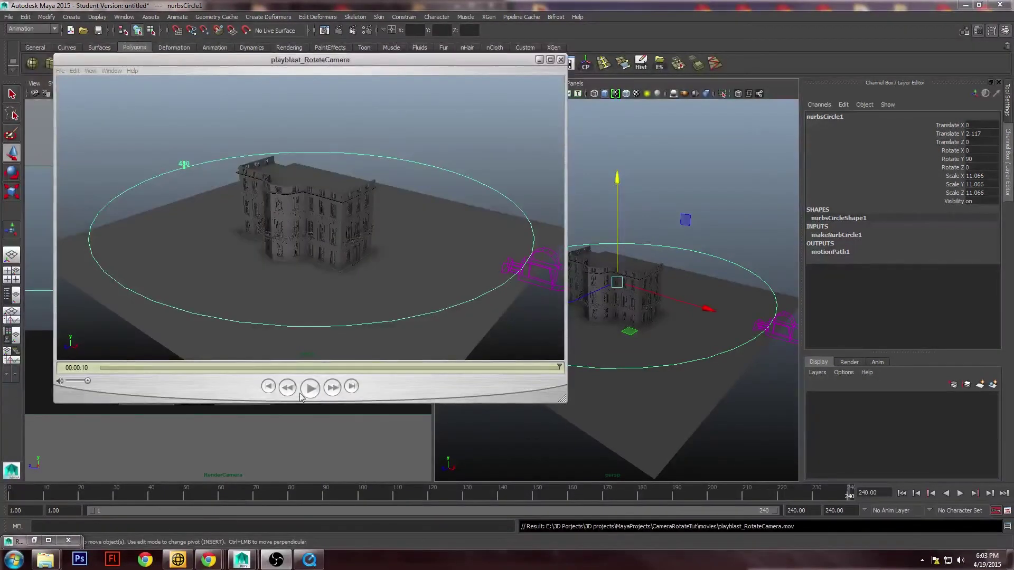
left_click_drag(283, 60, 316, 64)
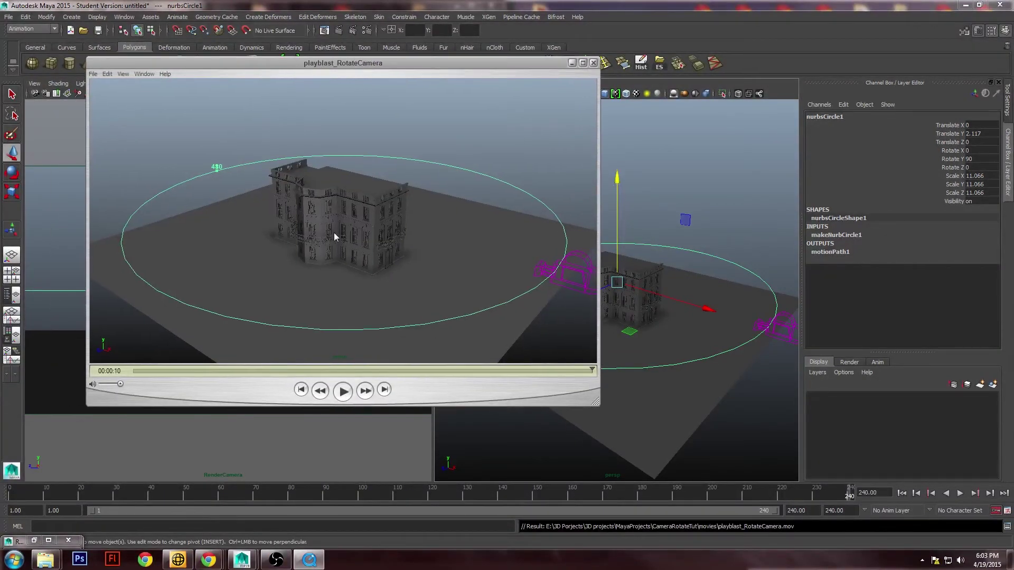
left_click(343, 391)
mouse_move(336, 371)
left_mouse_down()
mouse_move(304, 371)
mouse_move(328, 372)
left_mouse_up()
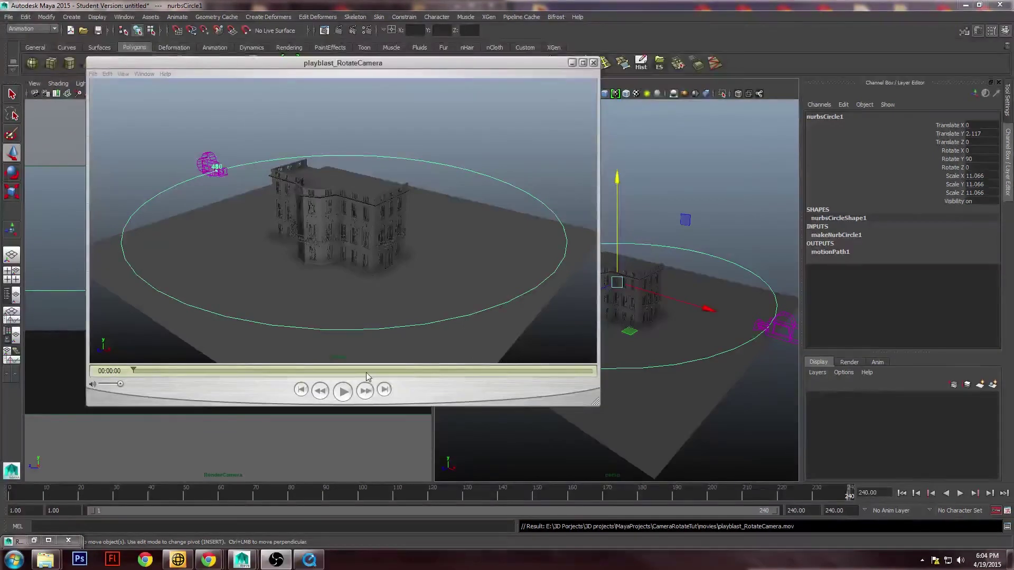
left_click_drag(319, 63, 304, 68)
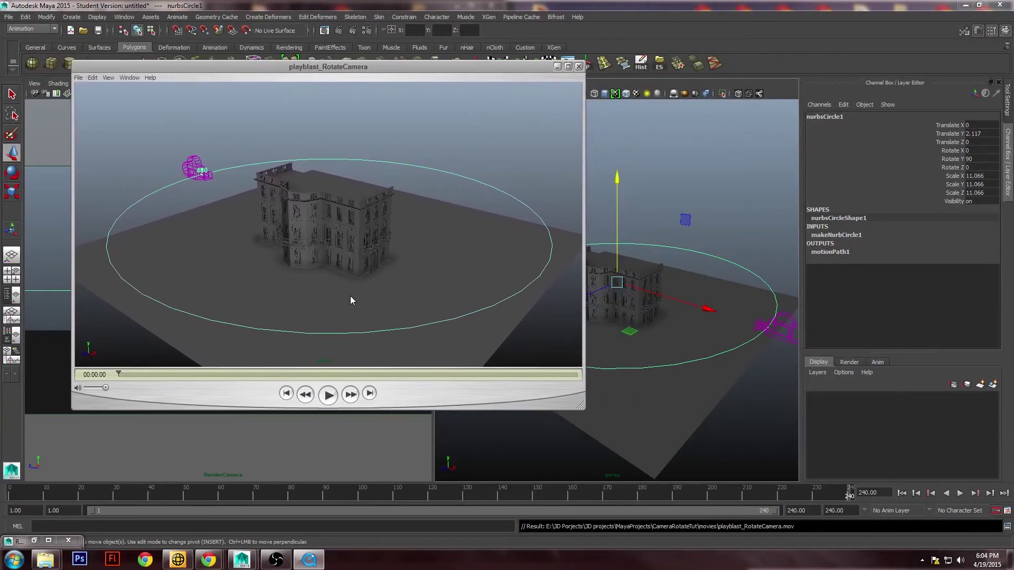
left_click(327, 395)
left_click(328, 396)
Change Render Settings' renderable camera from persp to RenderCamera and close the window
left_click_drag(392, 68, 371, 69)
left_click(353, 30)
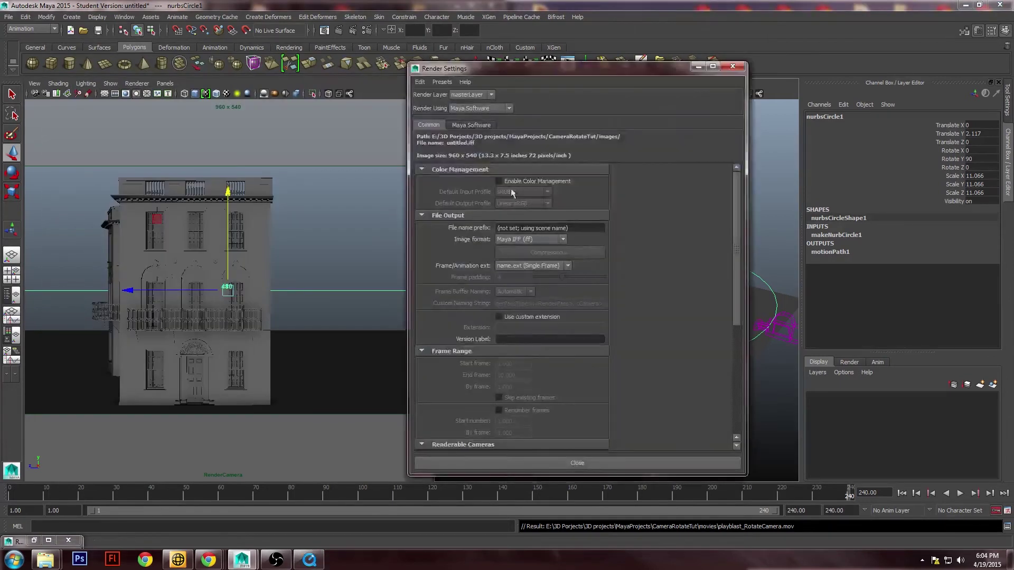
left_click_drag(737, 223, 677, 315)
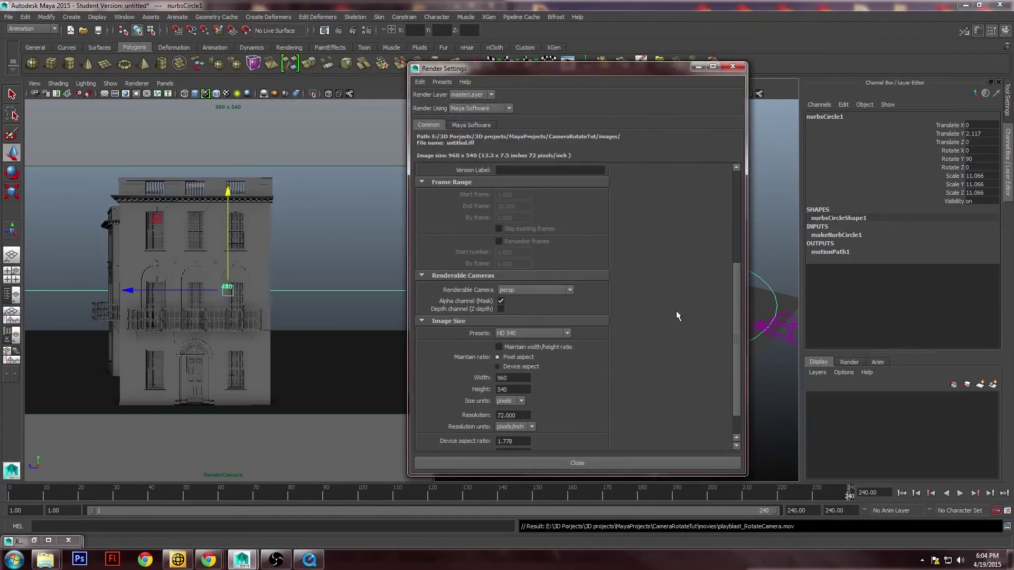
left_click(557, 293)
left_click(541, 316)
left_click_drag(596, 70, 525, 56)
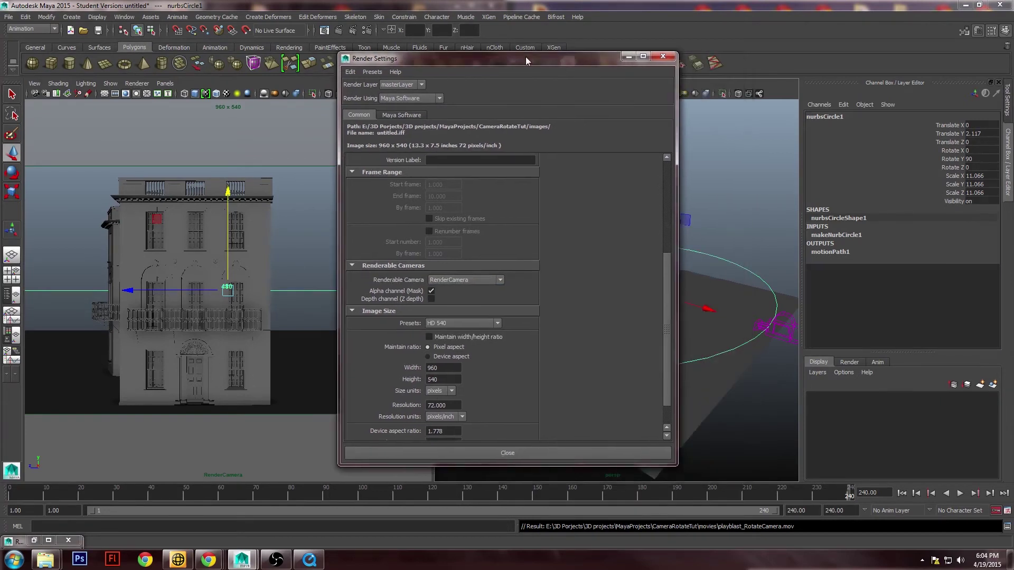
left_click(665, 64)
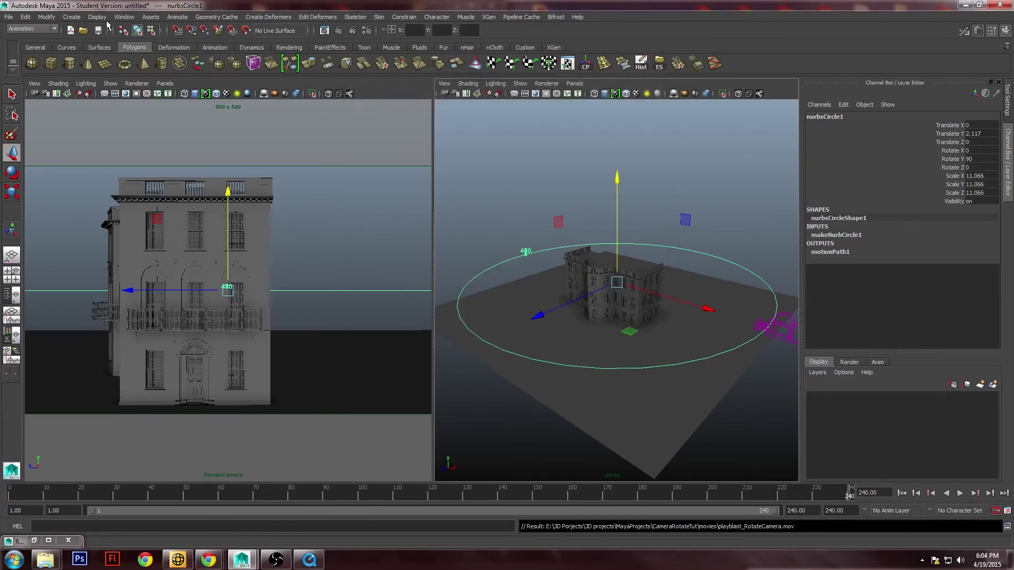
left_click(124, 17)
Playblast again, overwriting playblast_RotateCamera.mov, then deselect and maximize the RenderCamera view
mouse_move(148, 190)
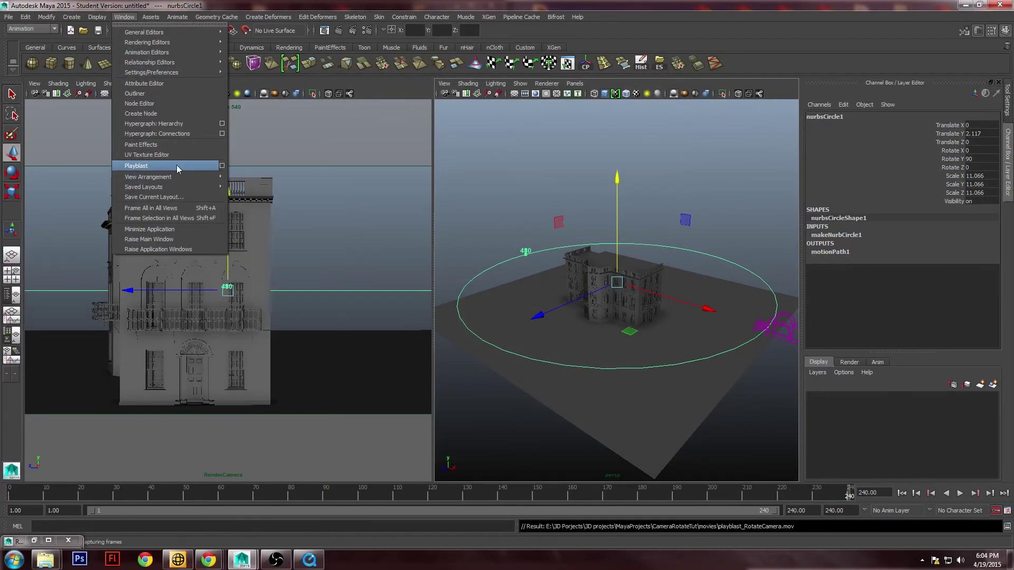
left_click(221, 165)
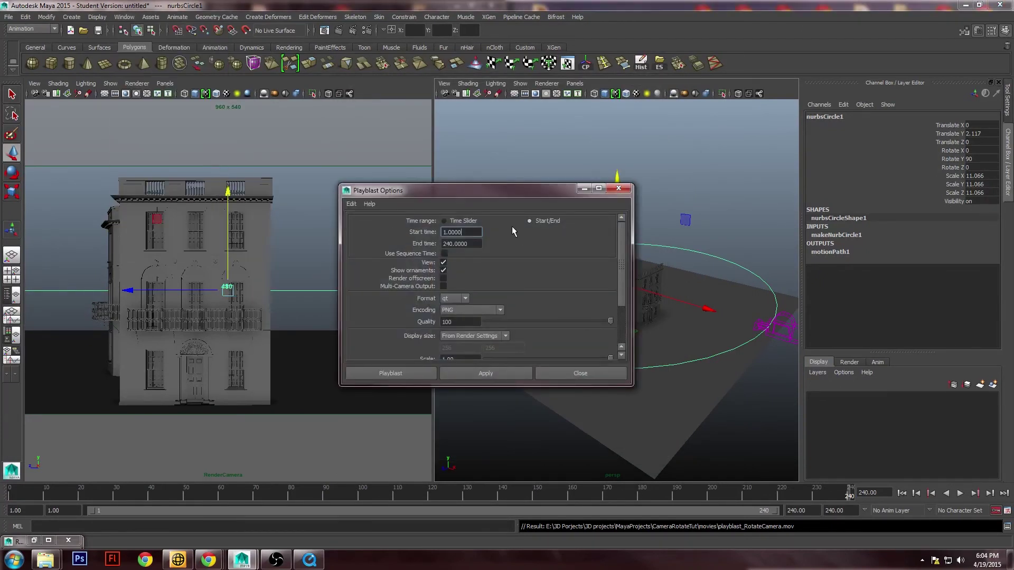
left_click_drag(623, 276, 622, 330)
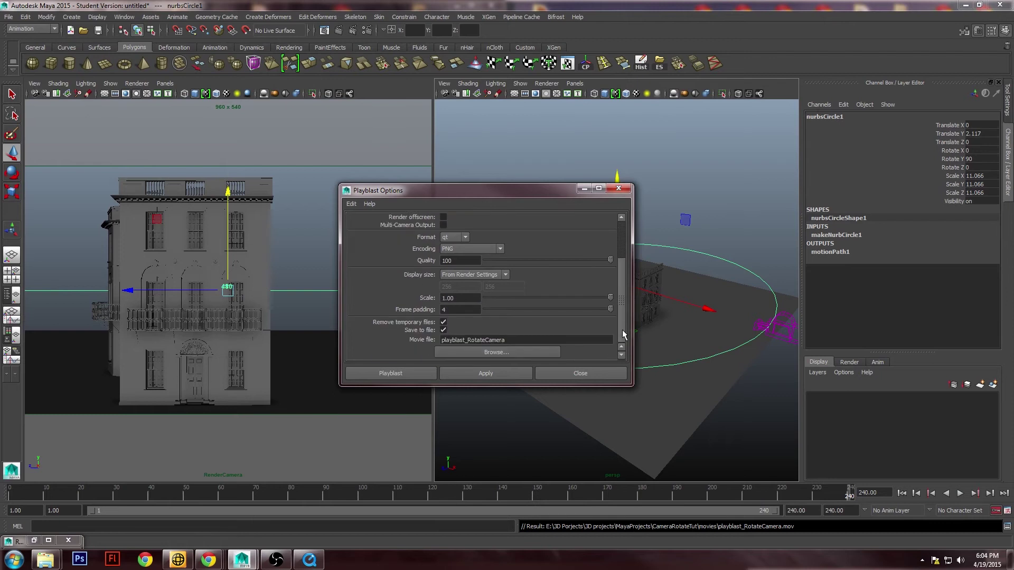
left_click(411, 373)
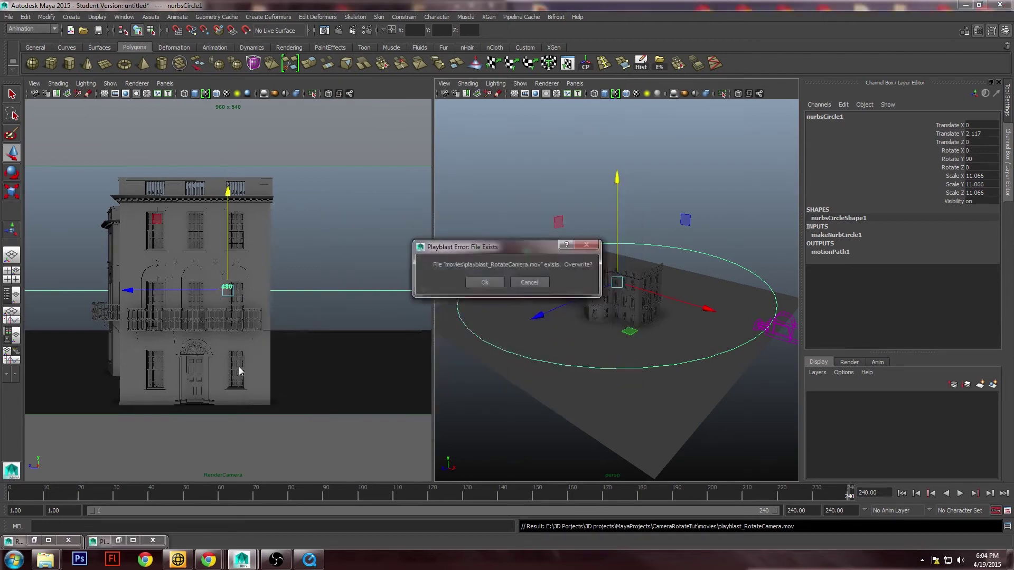
left_click(484, 283)
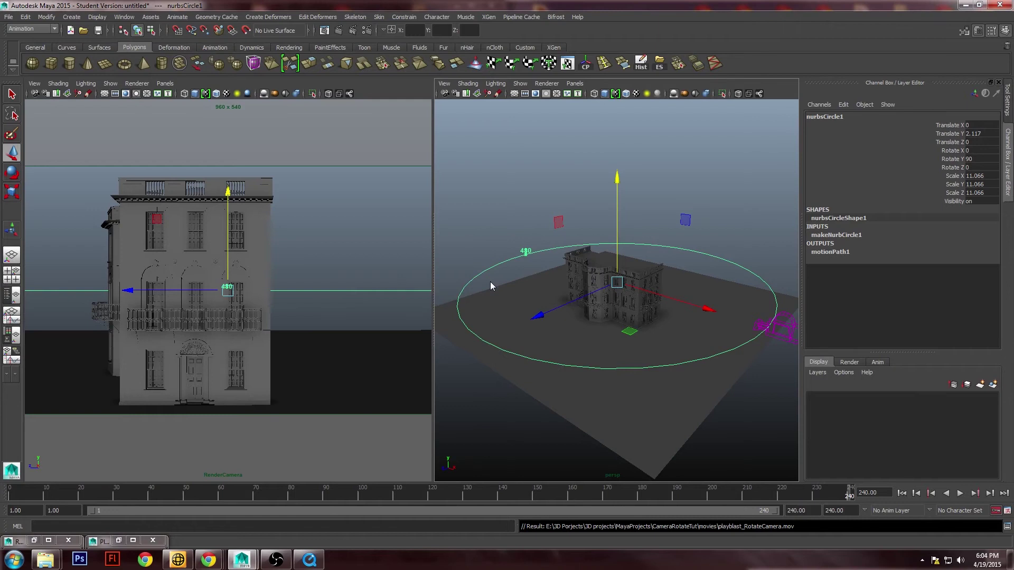
left_click(350, 219)
key("space")
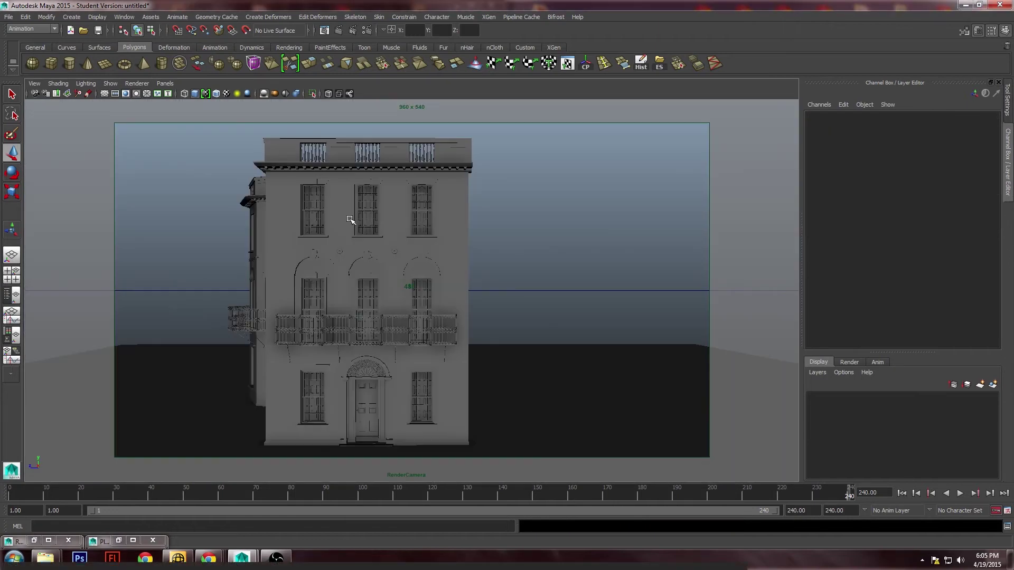
Preview the orbit, start a new playblast, and close the old QuickTime player window
left_click_drag(336, 494, 86, 498)
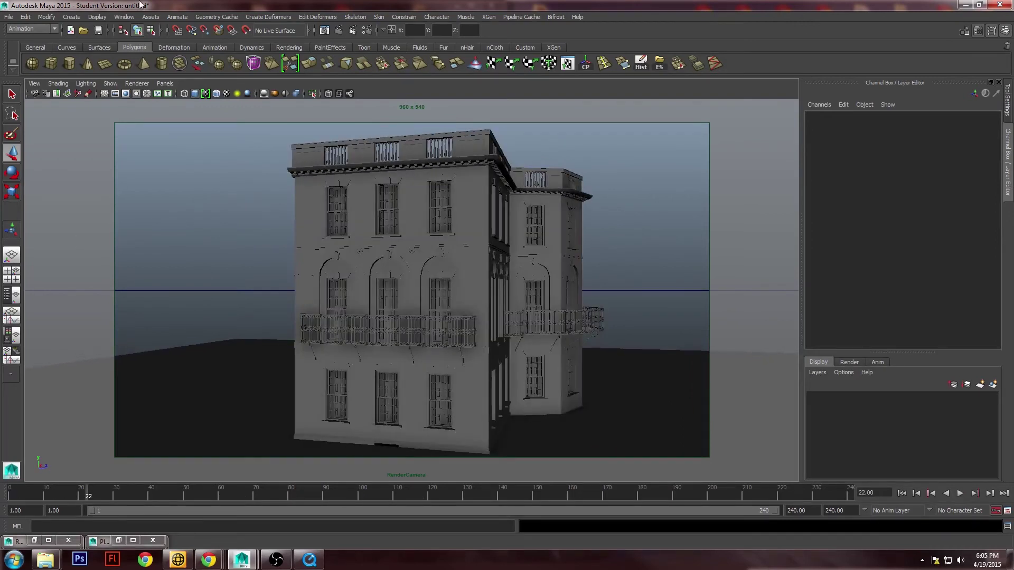
left_click(124, 16)
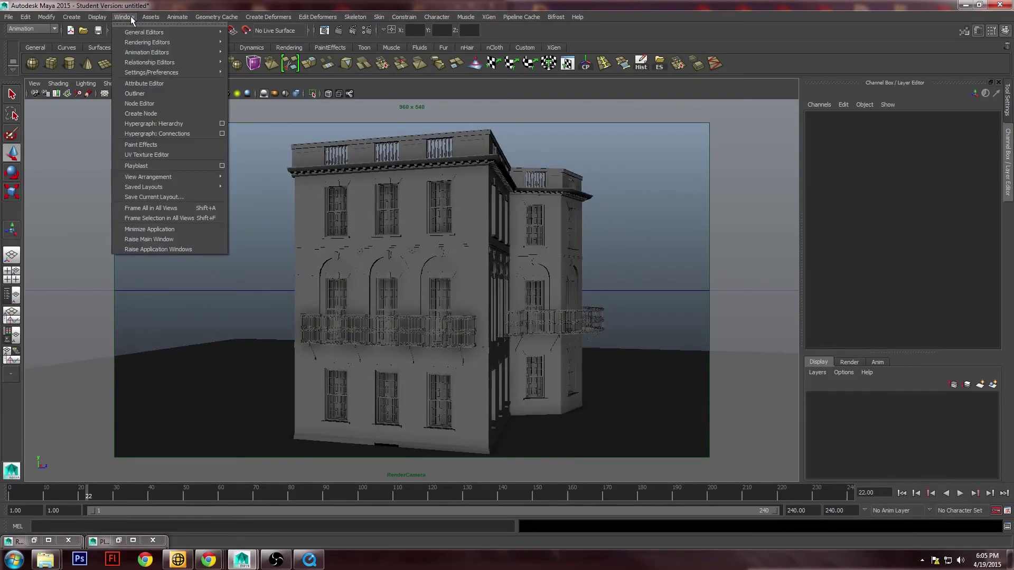
left_click(173, 166)
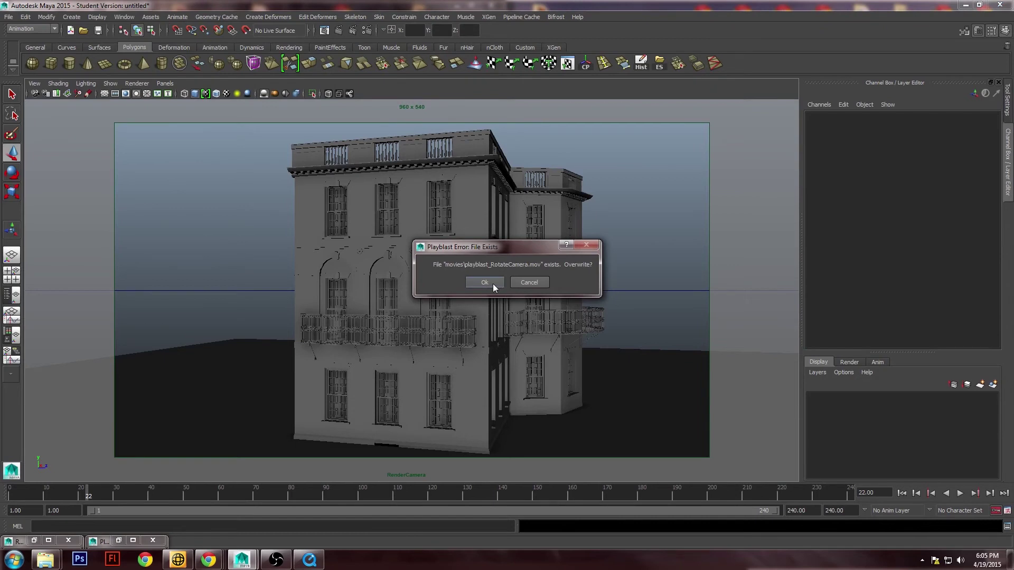
right_click(309, 560)
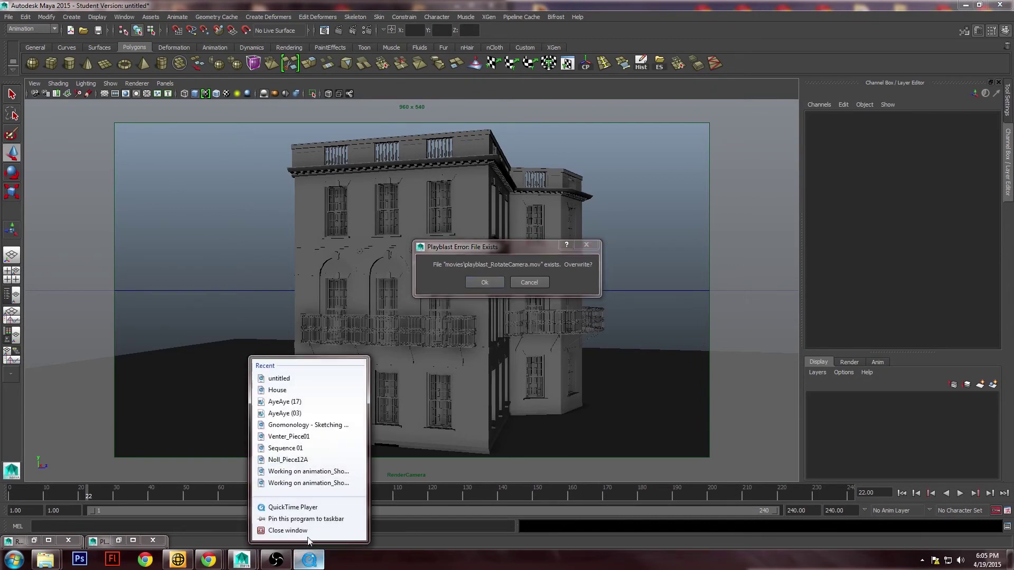
left_click(293, 530)
Confirm the overwrite, play and rewind the new playblast_RotateCamera movie, then close QuickTime
left_click(486, 282)
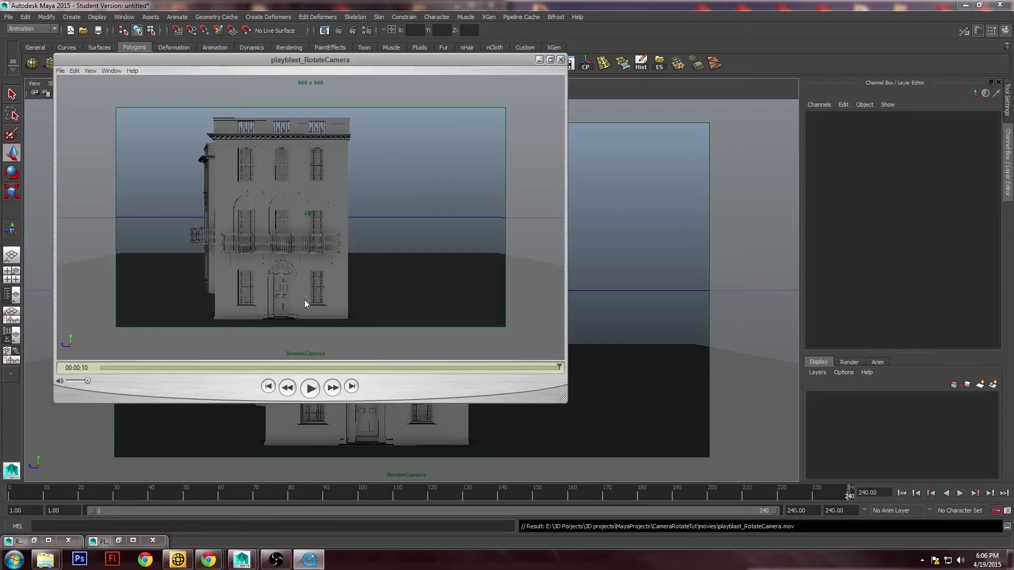
left_click(311, 389)
mouse_move(313, 368)
left_mouse_down()
mouse_move(151, 368)
mouse_move(331, 367)
left_mouse_up()
left_click_drag(346, 368, 151, 366)
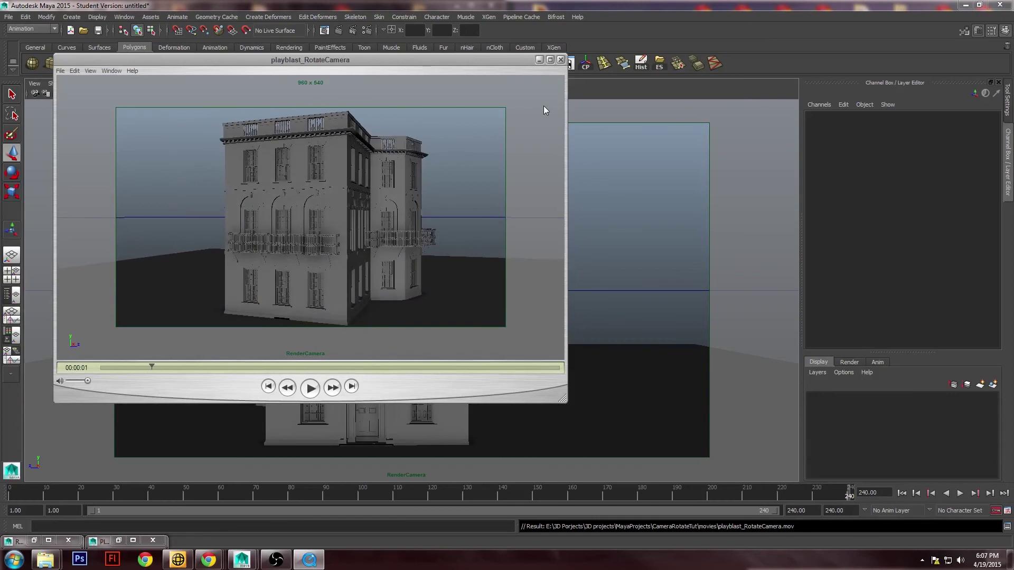
left_click(561, 60)
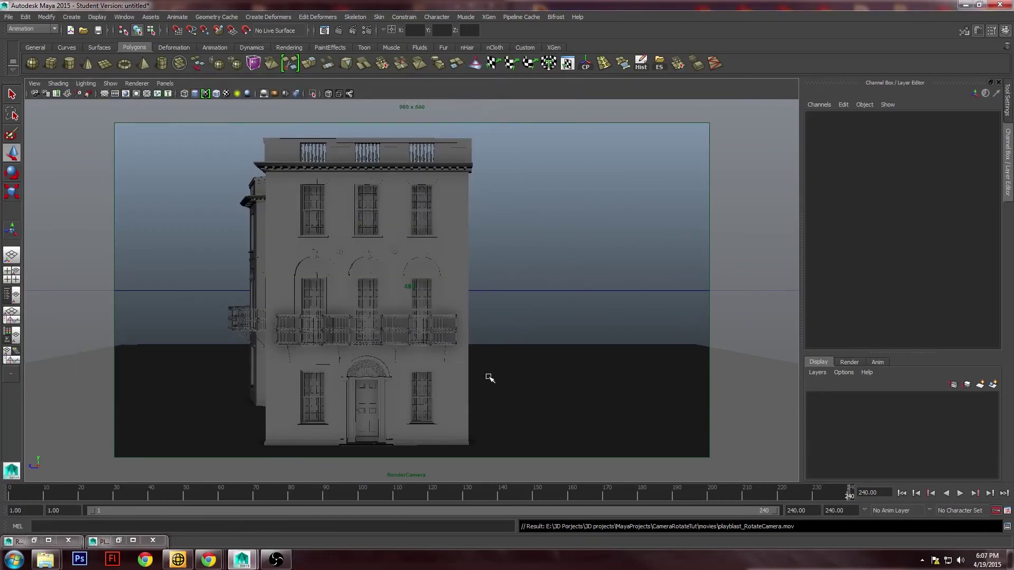
Switch the Render Settings output image format from Maya IFF to AVI (avi)
left_click_drag(370, 493, 311, 493)
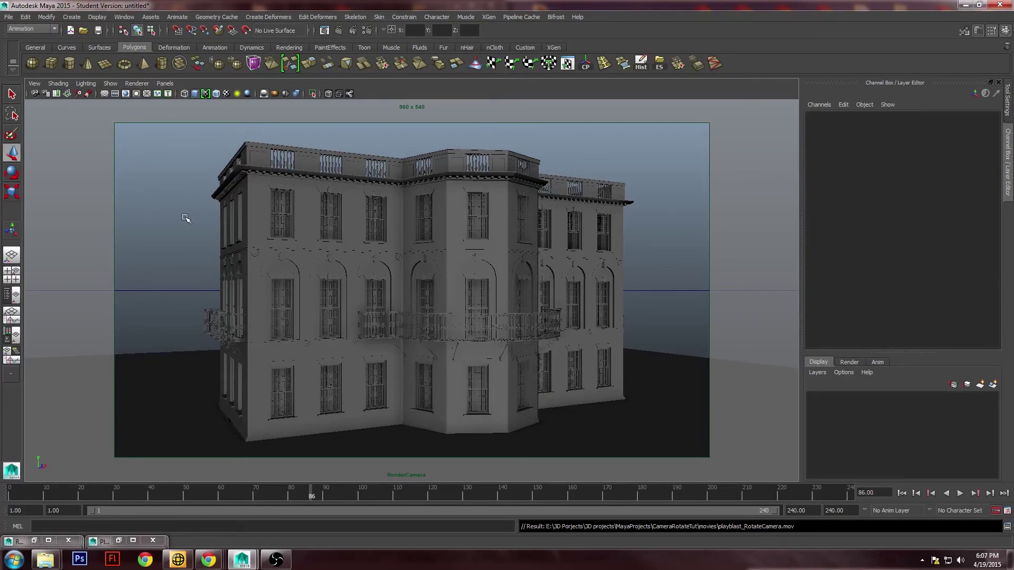
left_click(367, 30)
left_click_drag(422, 62, 461, 36)
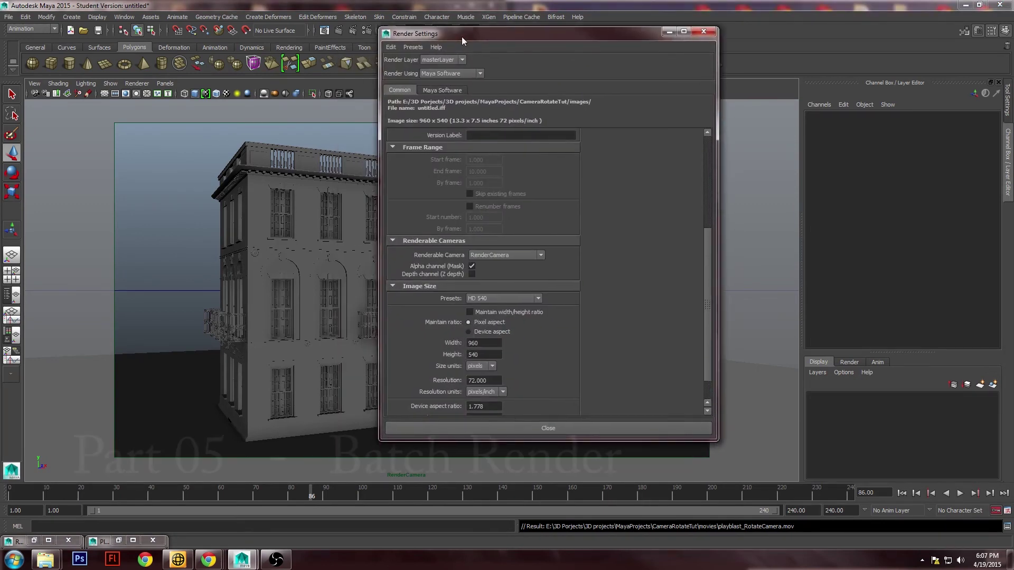
left_click_drag(709, 255, 706, 158)
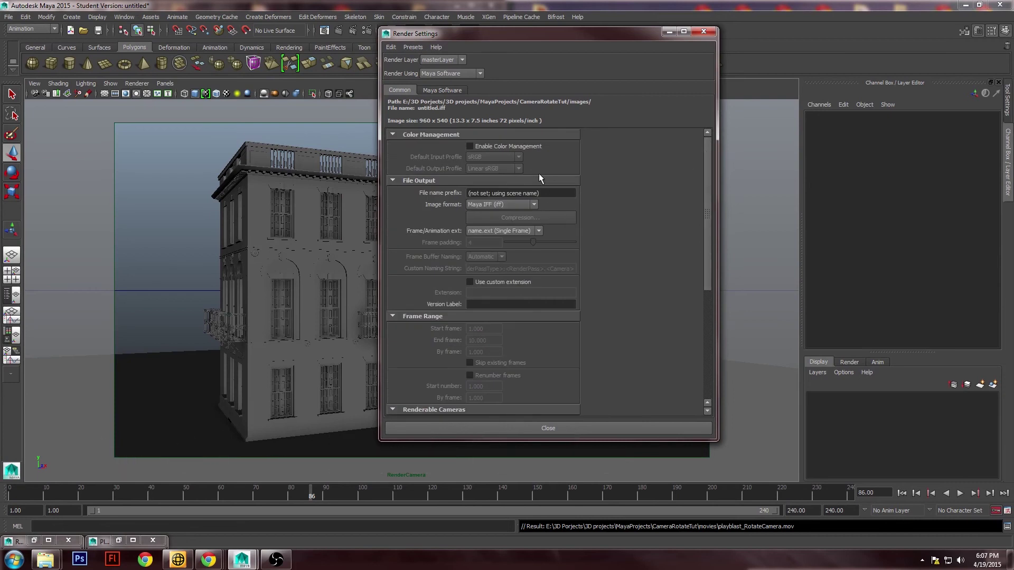
left_click(491, 205)
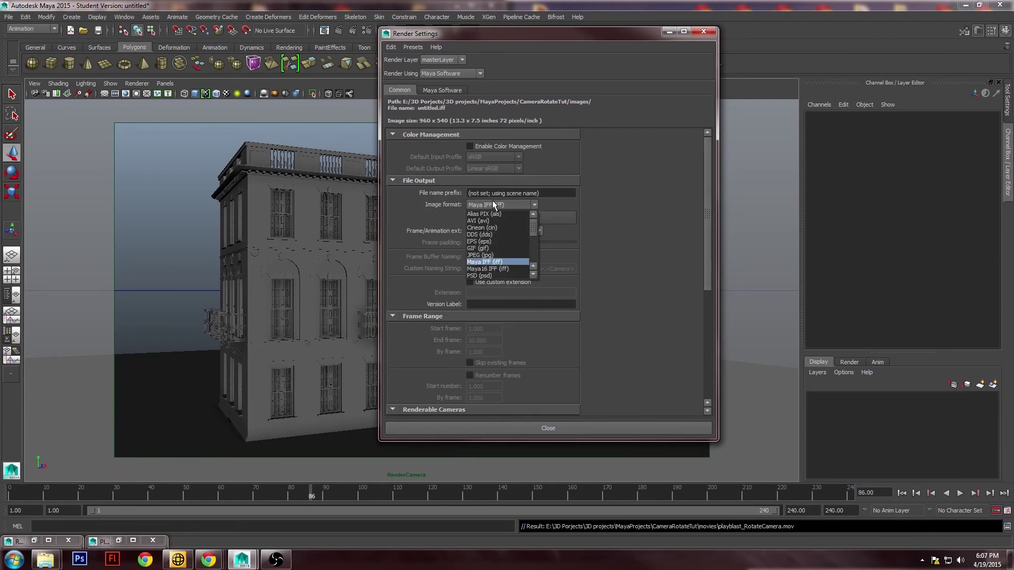
left_click(492, 220)
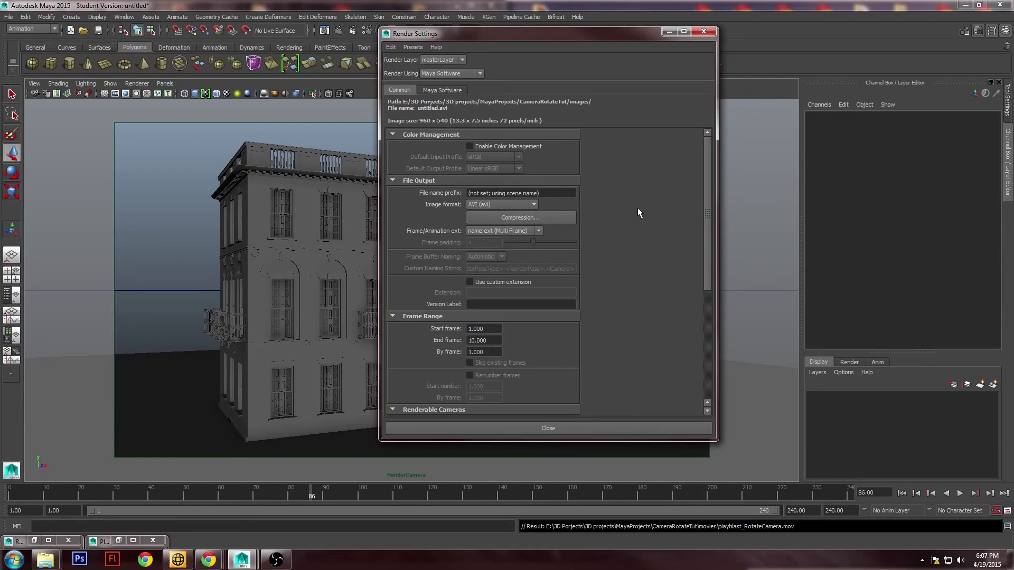
Keep the AVI compressor set to Full Frames (Uncompressed)
left_click(557, 217)
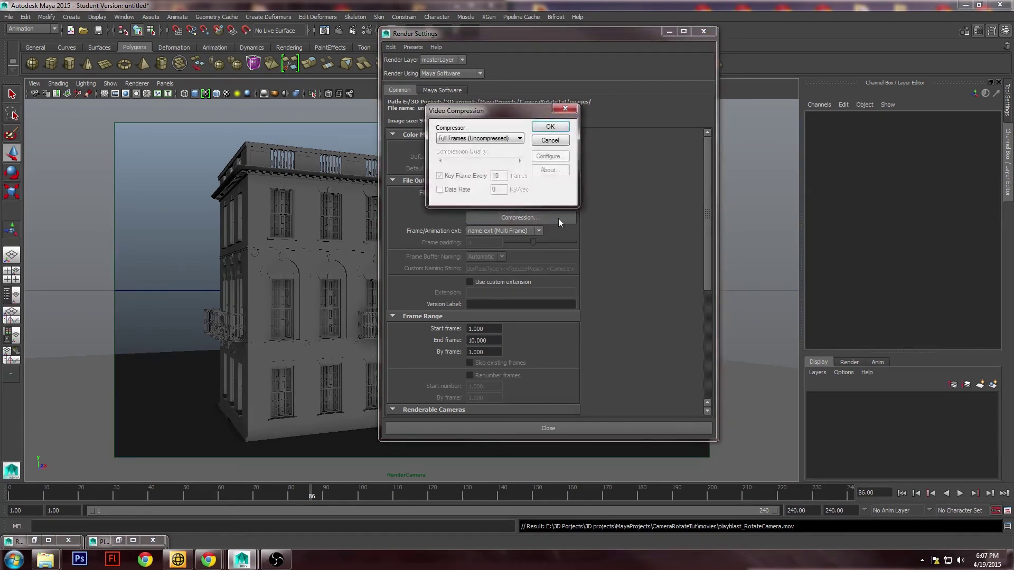
left_click(495, 139)
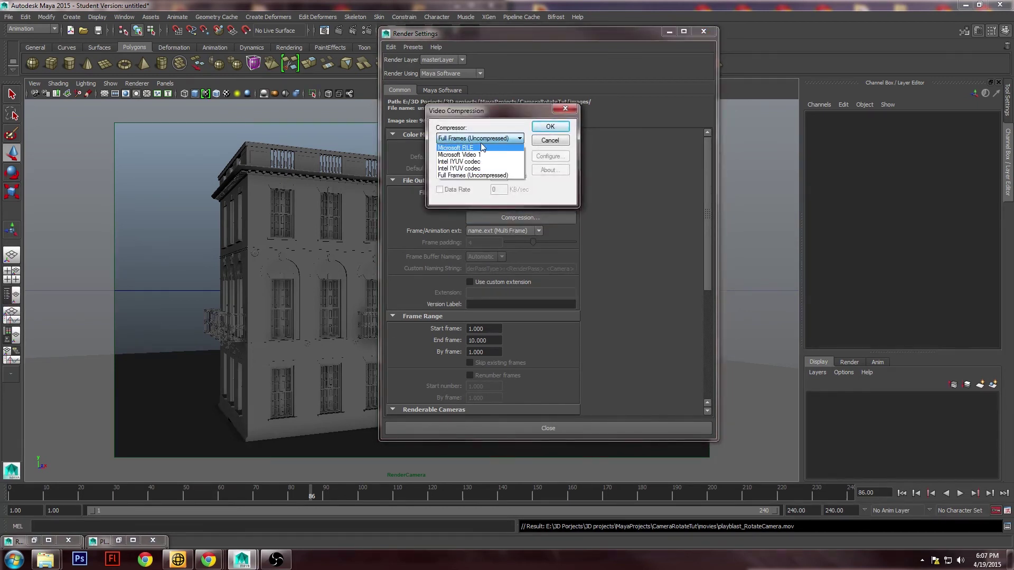
left_click(481, 176)
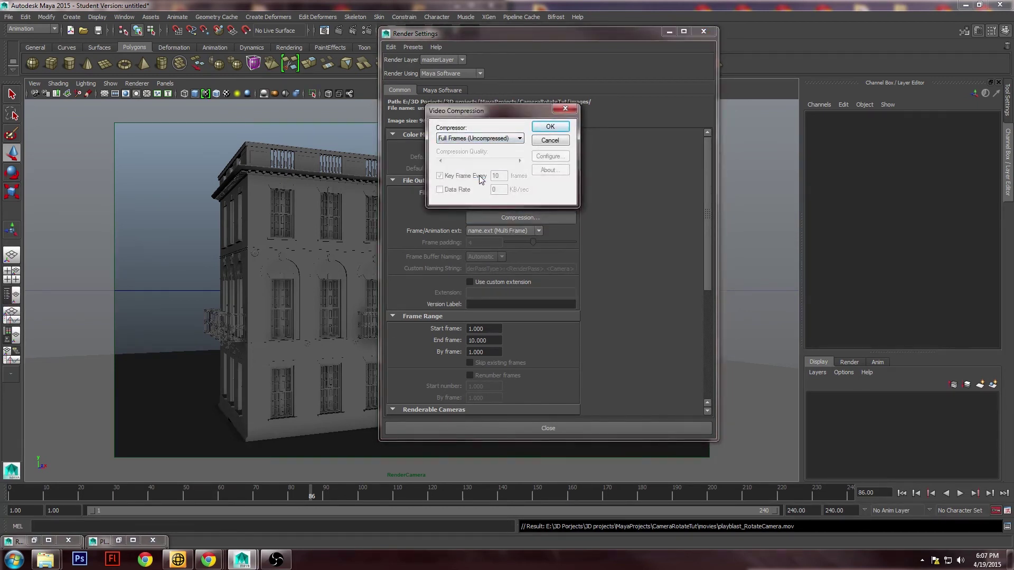
left_click(550, 127)
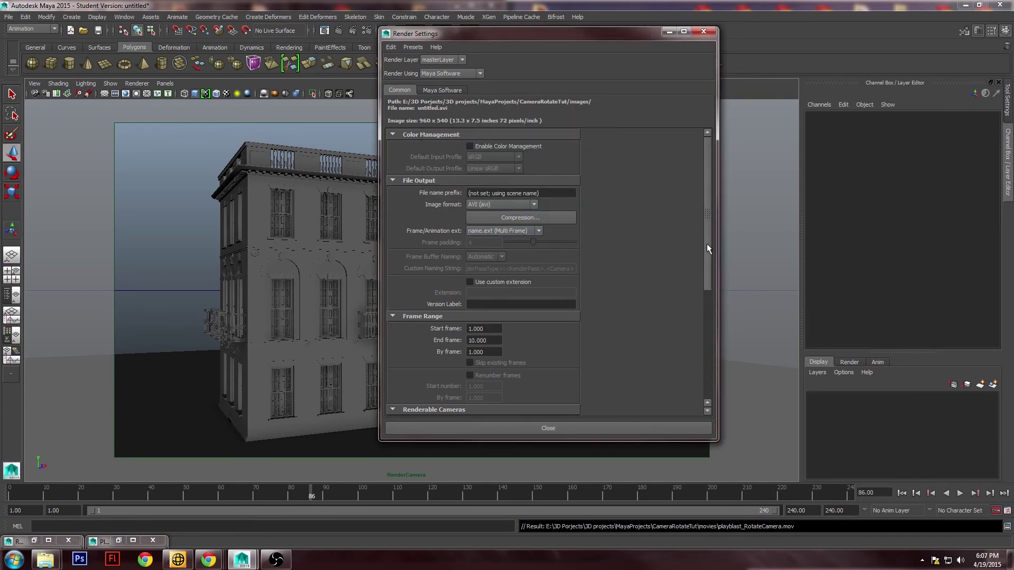
Set the output file name prefix to RotateShot
mouse_move(707, 244)
left_mouse_down()
mouse_move(707, 267)
mouse_move(704, 258)
left_mouse_up()
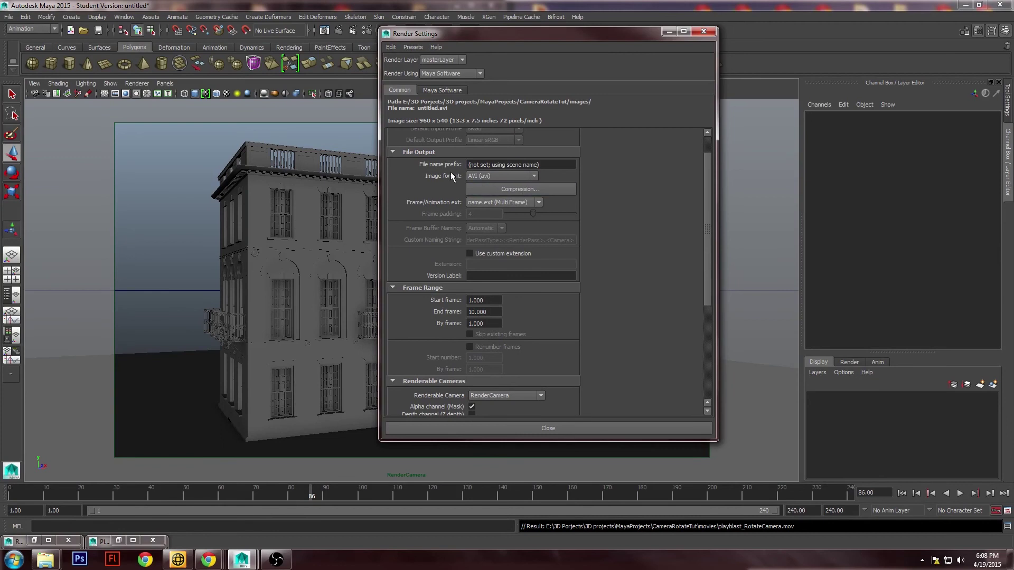
left_click(491, 165)
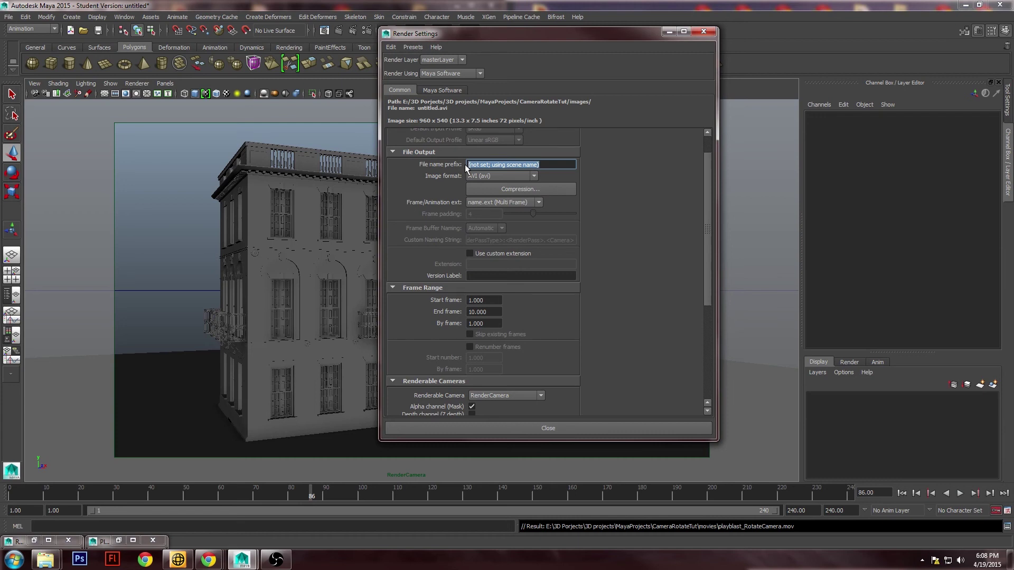
type("RotateShot01")
key("BackSpace")
key("BackSpace")
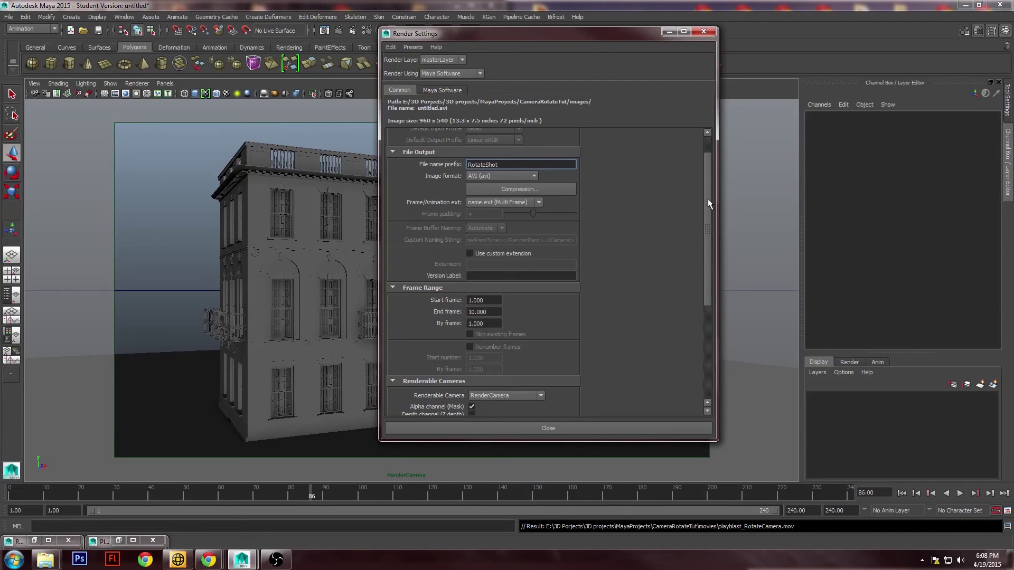
left_click_drag(708, 200, 707, 227)
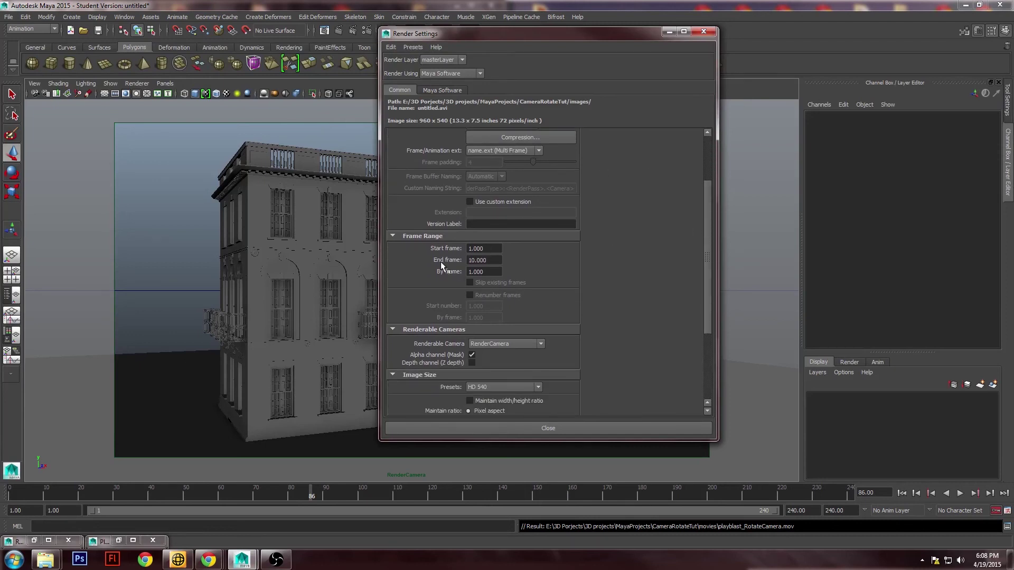
Set the End frame to 240 and keep RenderCamera as the renderable camera
left_click_drag(487, 260, 467, 260)
left_click_drag(707, 237, 708, 261)
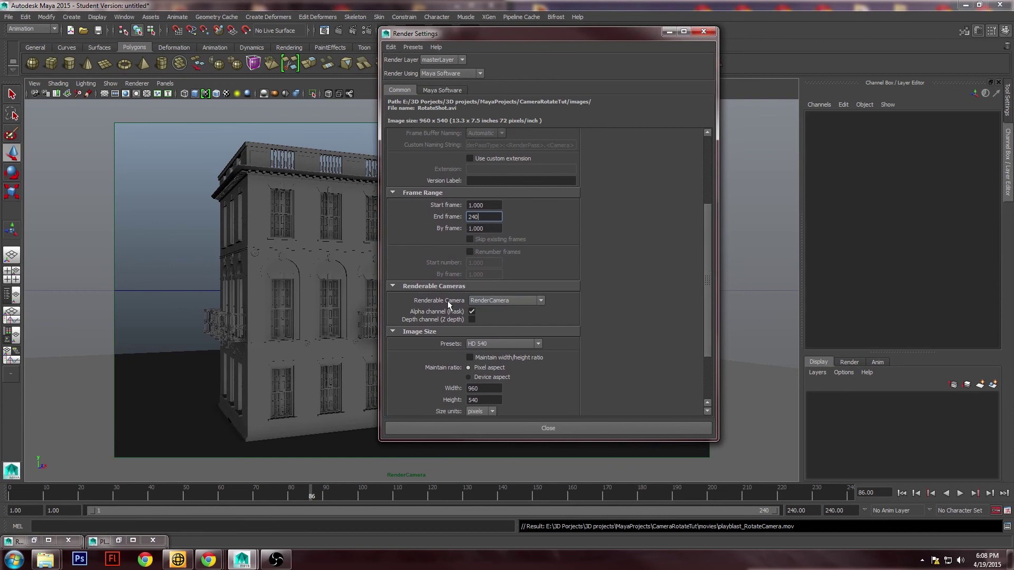
left_click(501, 301)
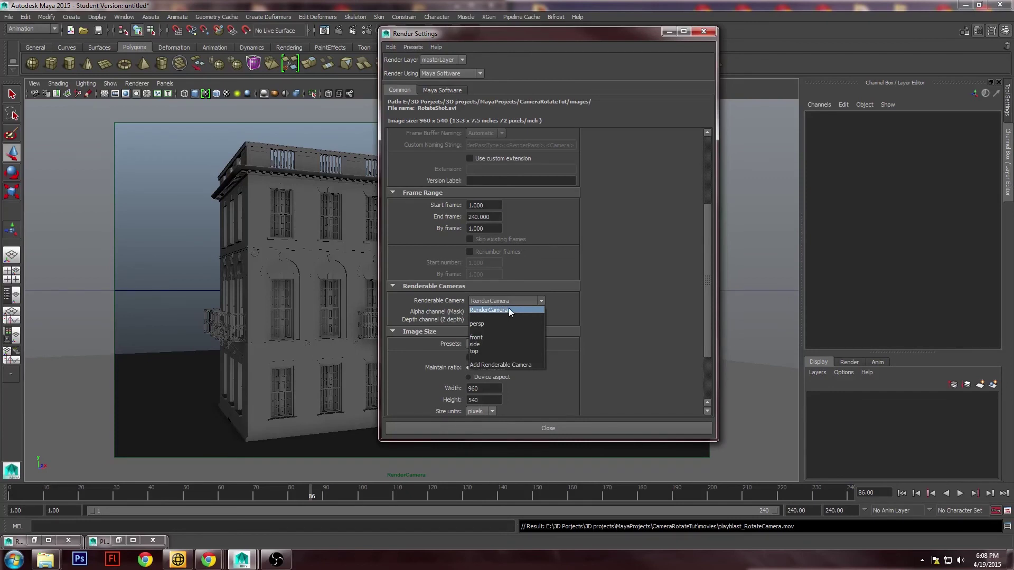
left_click(507, 310)
Apply the HD 1080 (1920x1080) image size preset and close Render Settings
left_click_drag(707, 250, 708, 289)
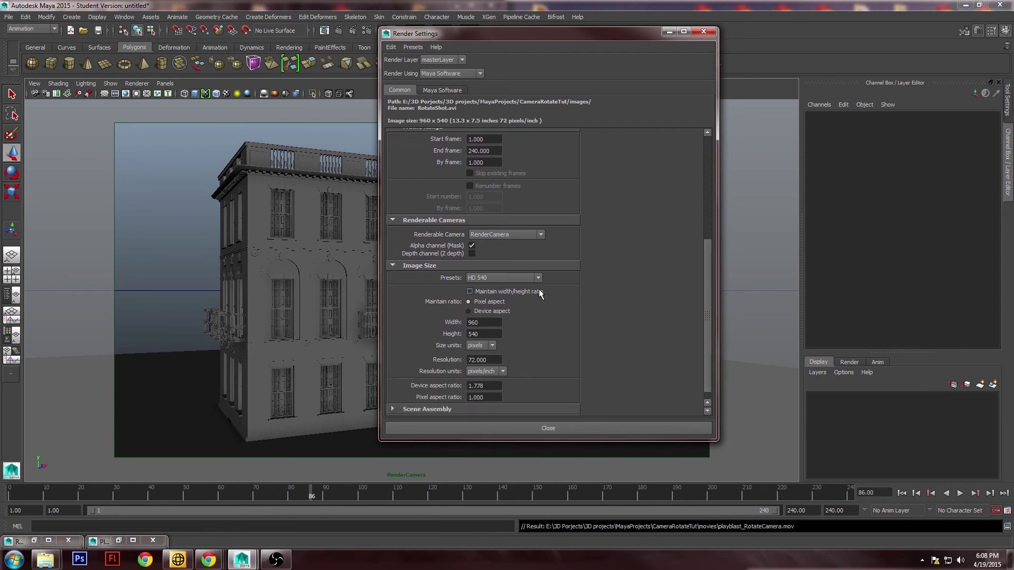
left_click(523, 277)
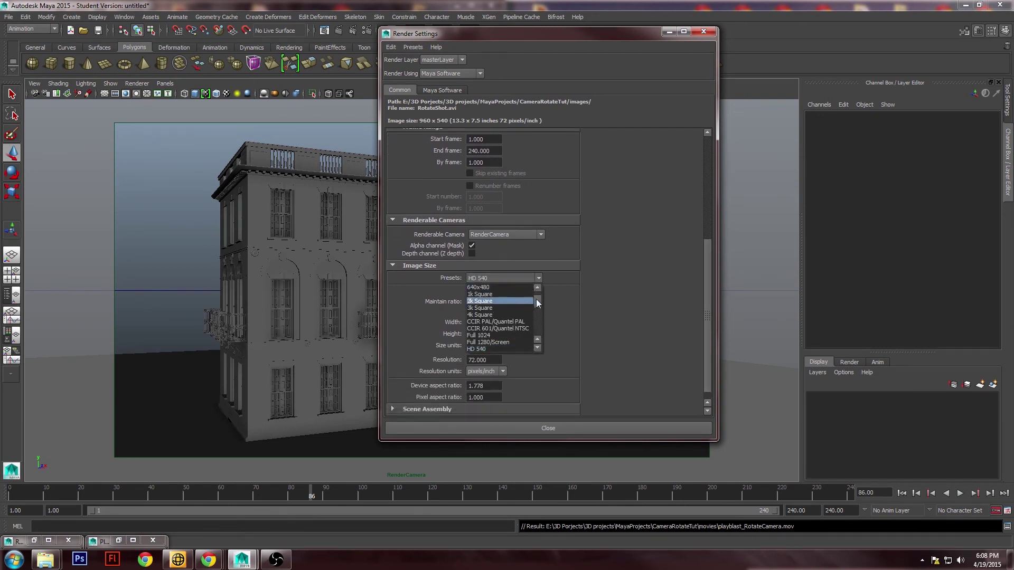
left_click_drag(537, 299, 538, 306)
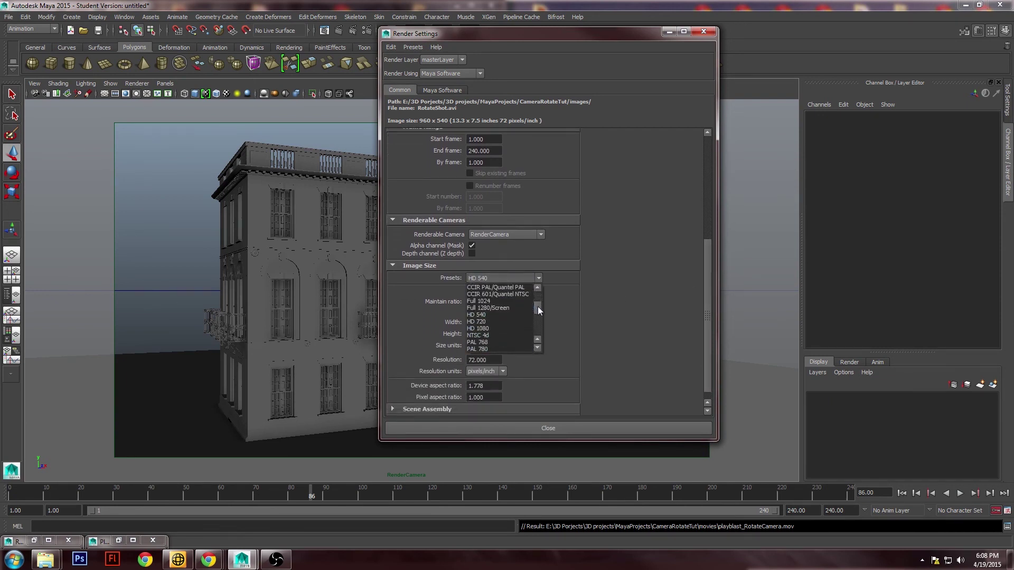
left_click(496, 327)
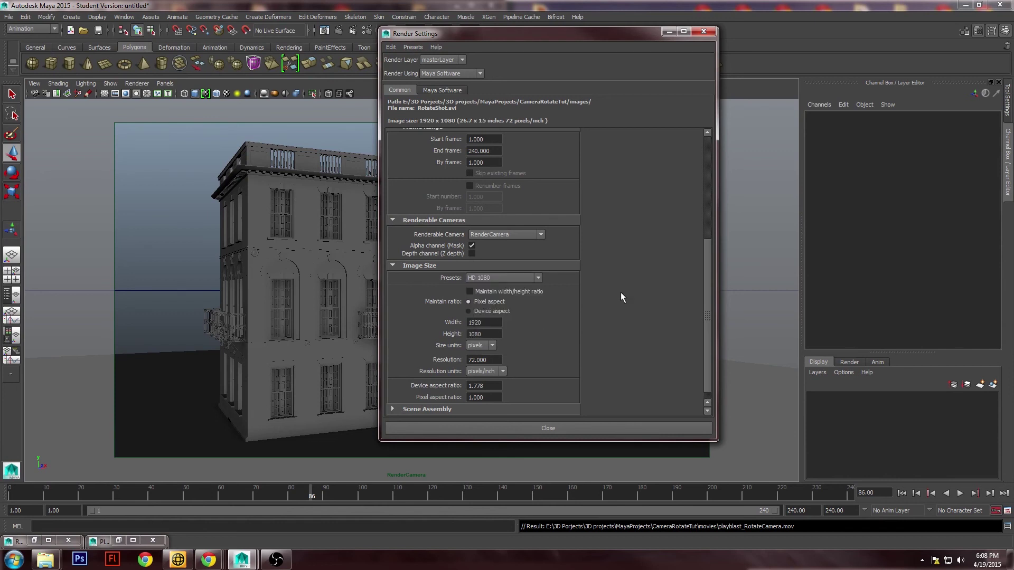
left_click_drag(590, 34, 733, 34)
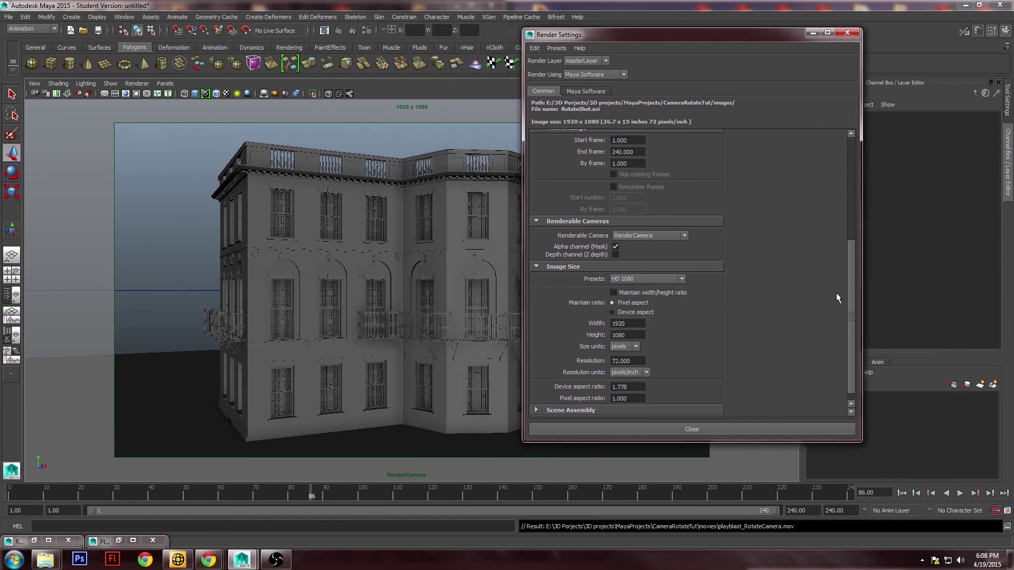
scroll(851, 308, "down", 2)
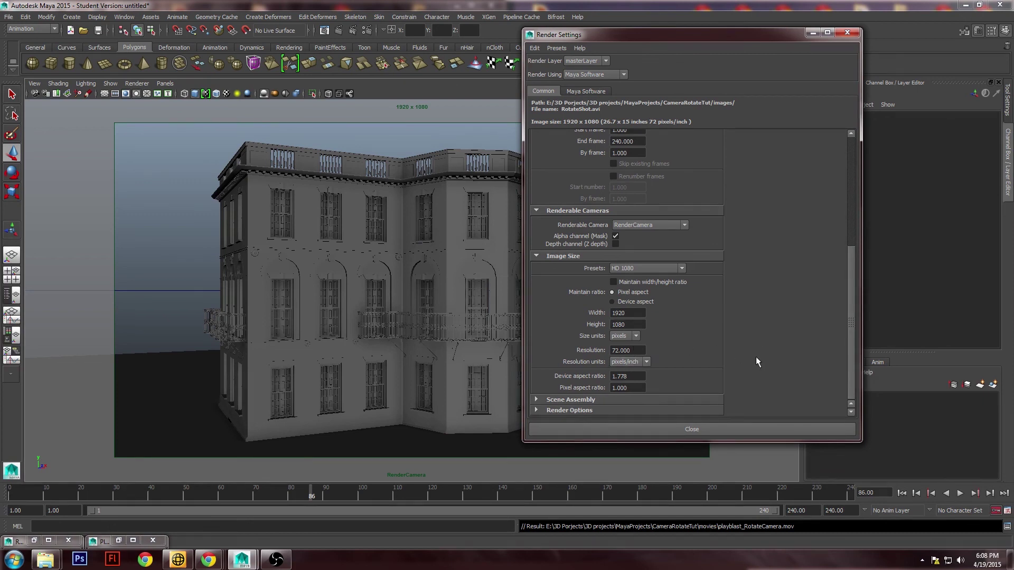
left_click_drag(849, 345, 836, 209)
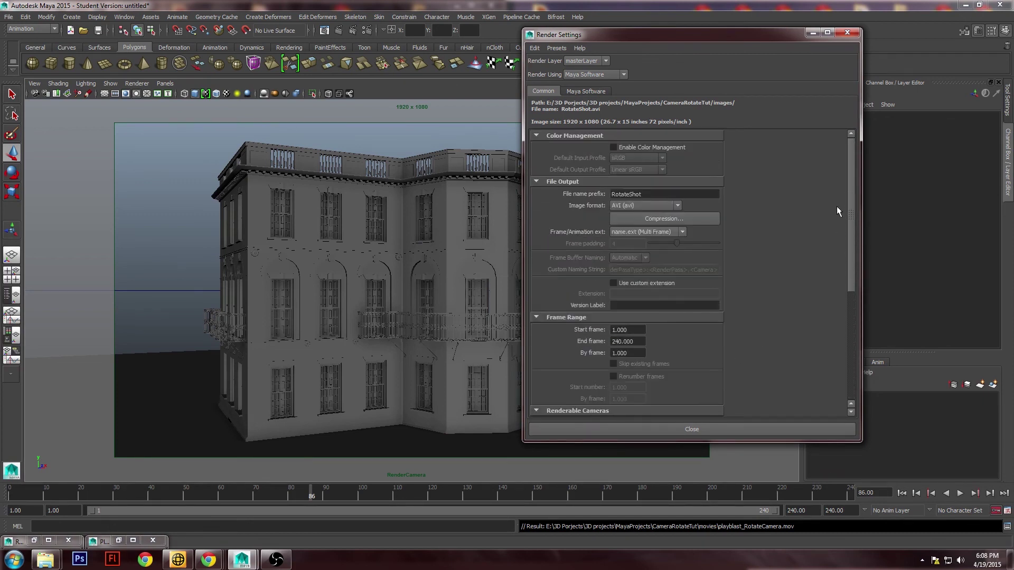
left_click(846, 33)
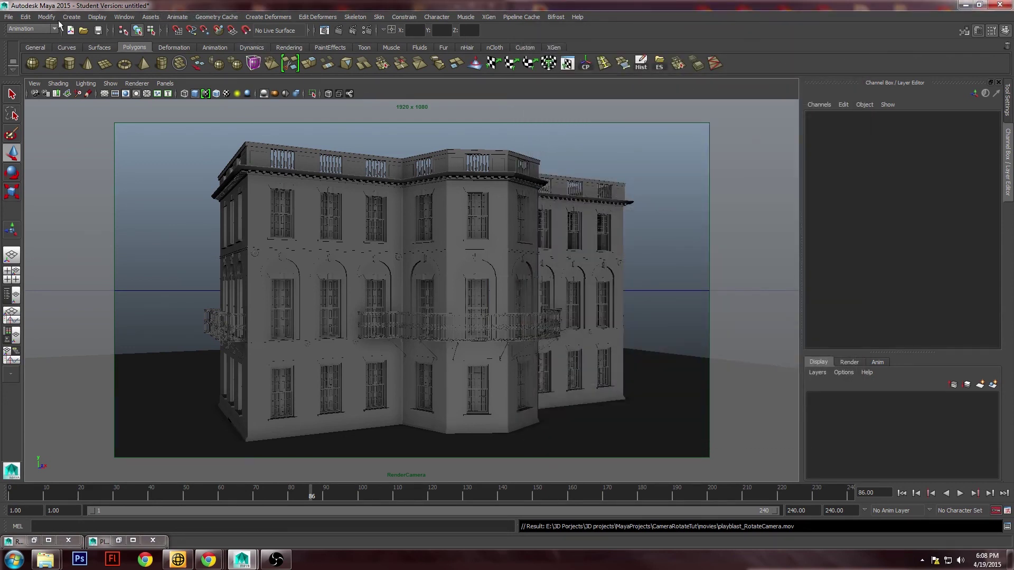
Switch to the Rendering menu set, review the Batch Render options, then start a batch render
left_click(26, 30)
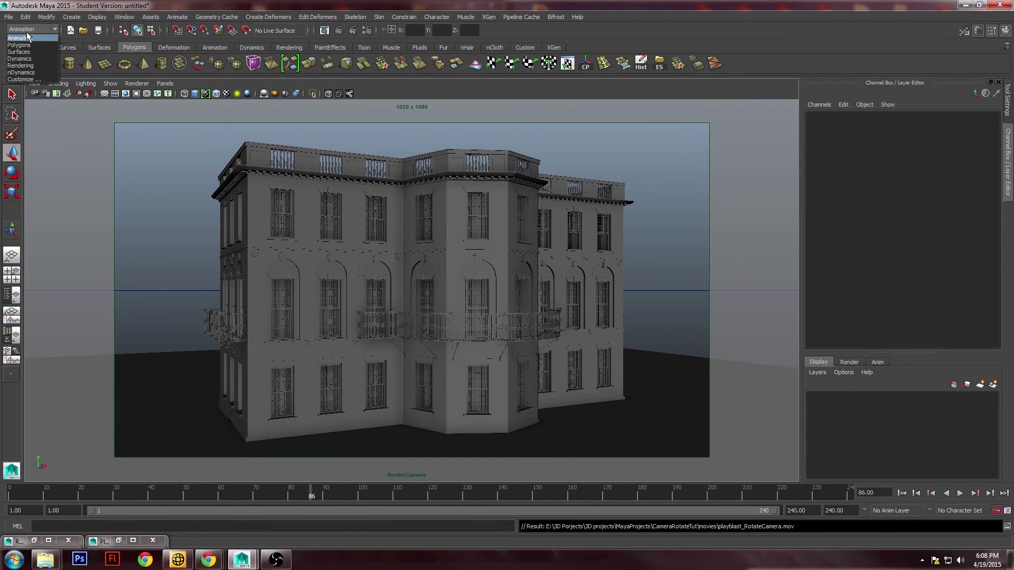
left_click(36, 66)
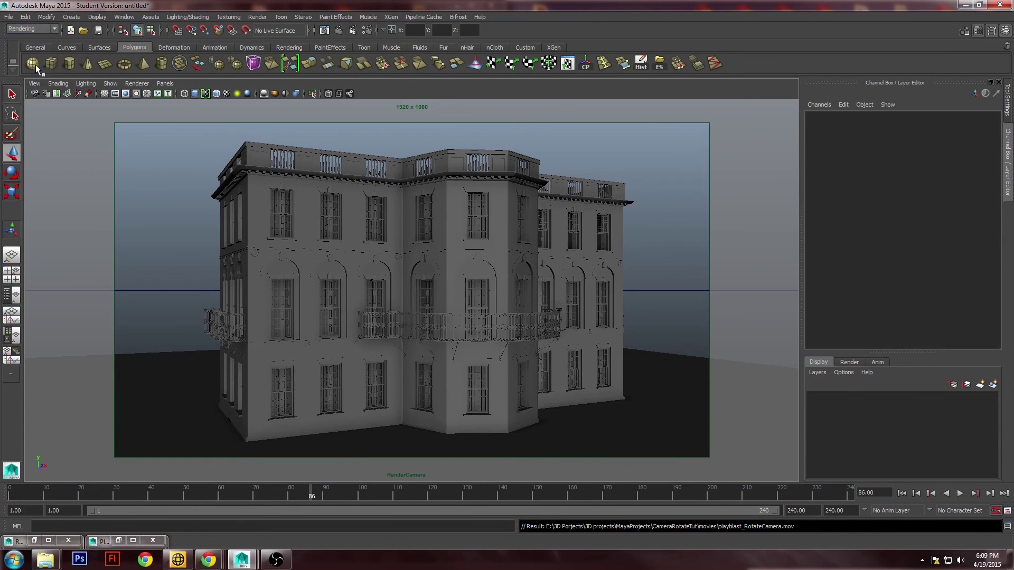
left_click(258, 17)
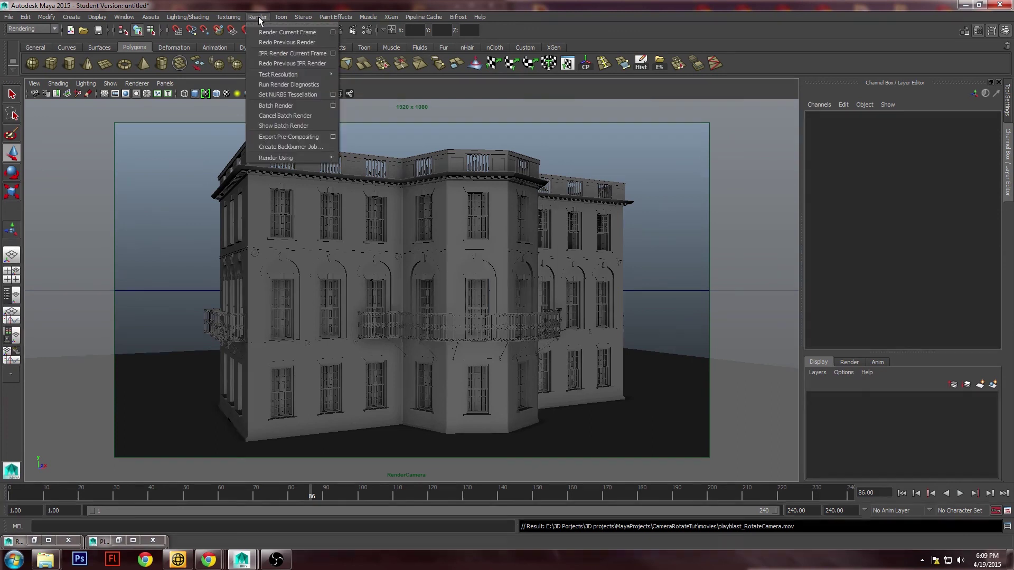
left_click(334, 105)
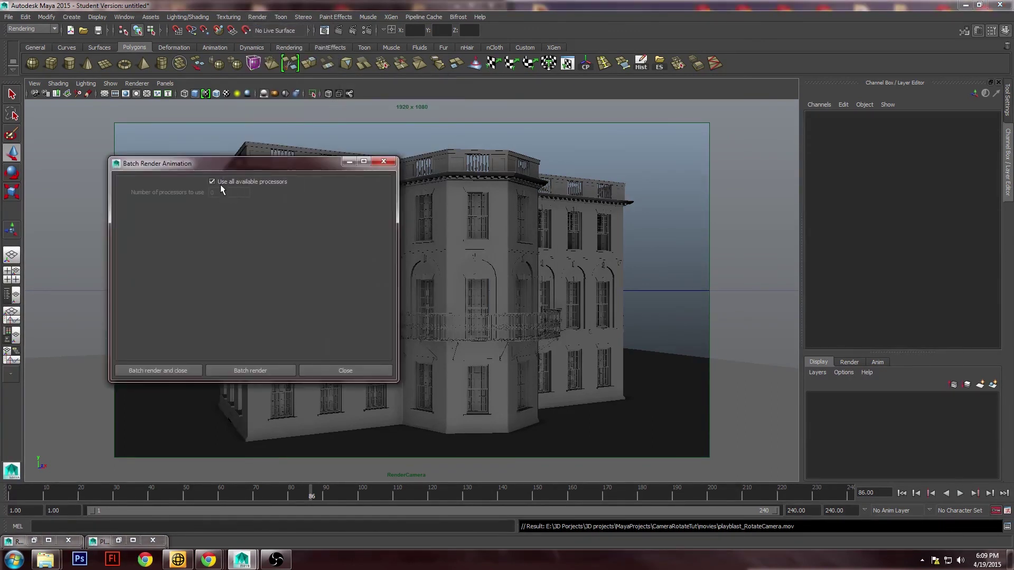
left_click(385, 162)
left_click(252, 17)
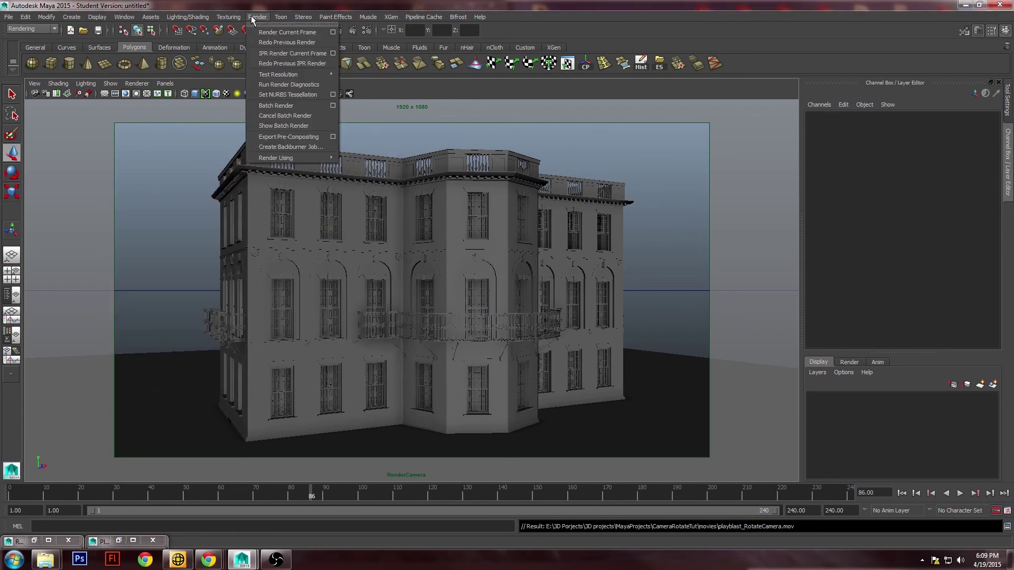
left_click(275, 105)
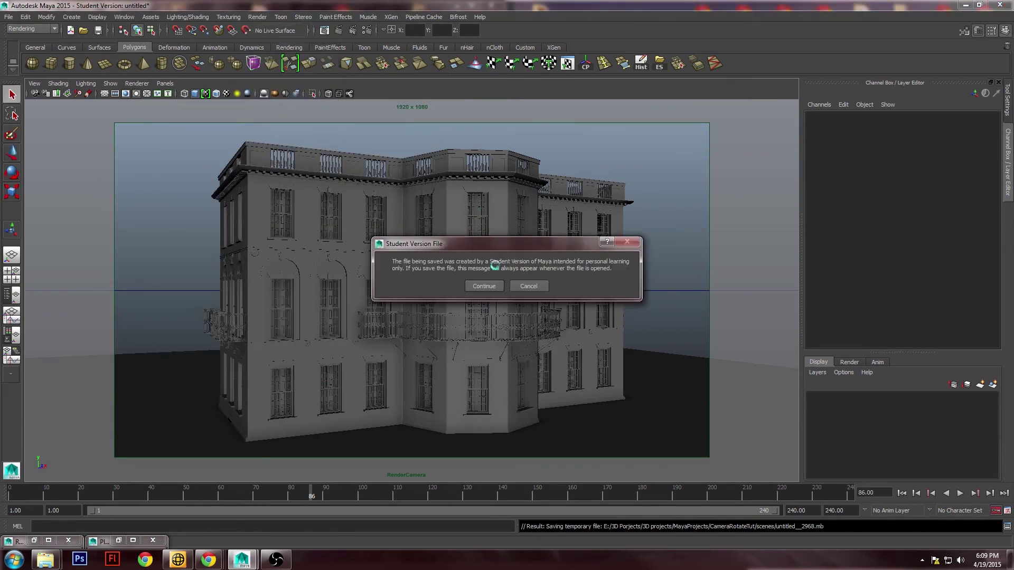
Move the Student Version File notice aside and continue so Maya Software rendering begins
left_click_drag(494, 244, 645, 111)
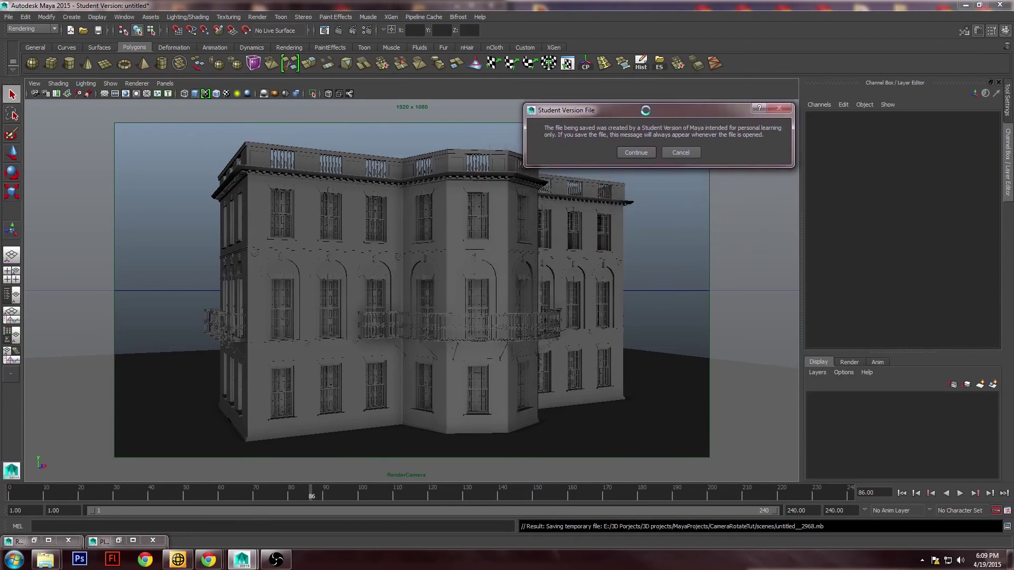
left_click(639, 152)
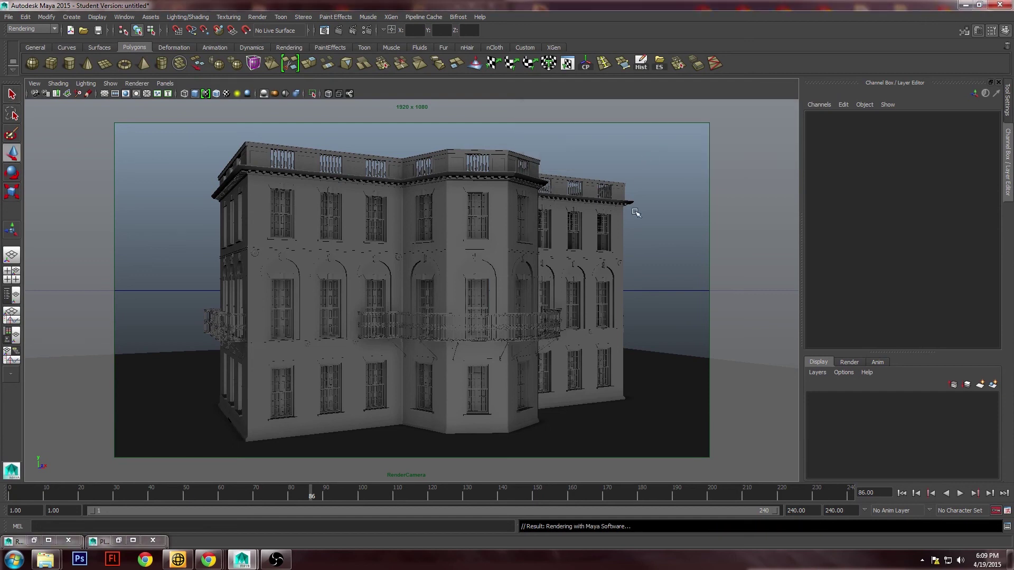